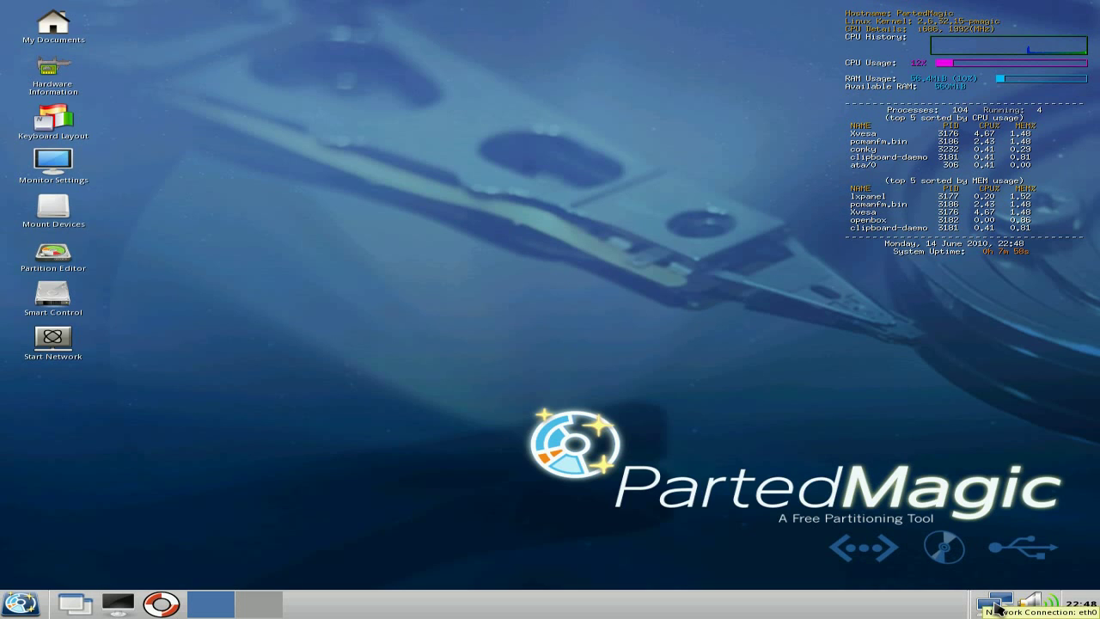
Step: Start a wired network interface via DHCP, getting IP 10.0.2.15, with Chromium on Google UK
double_click(62, 347)
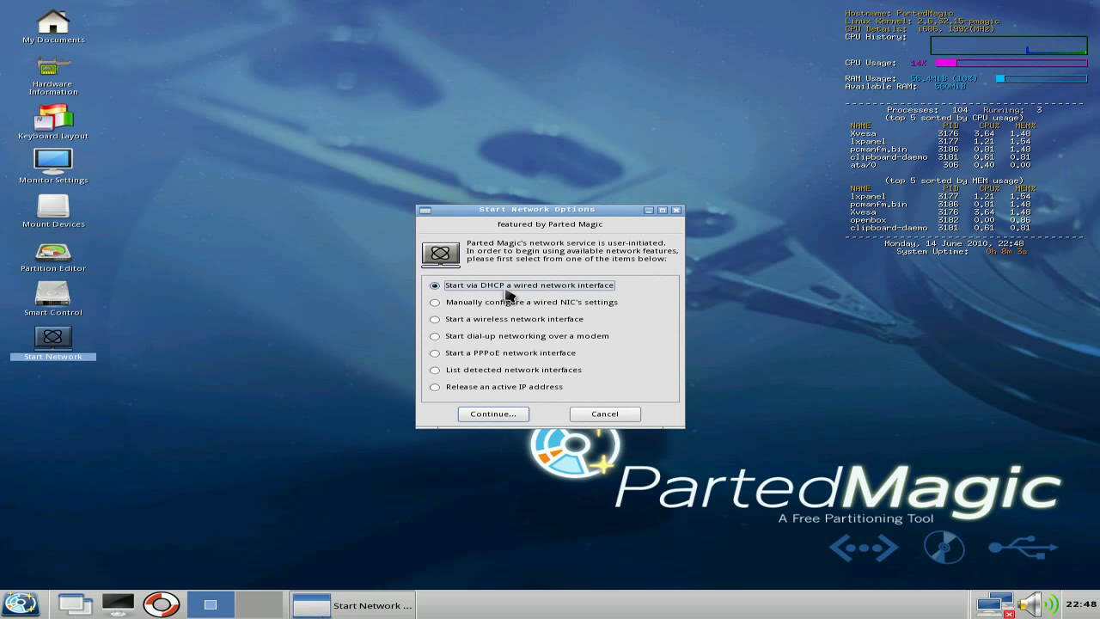
left_click(509, 415)
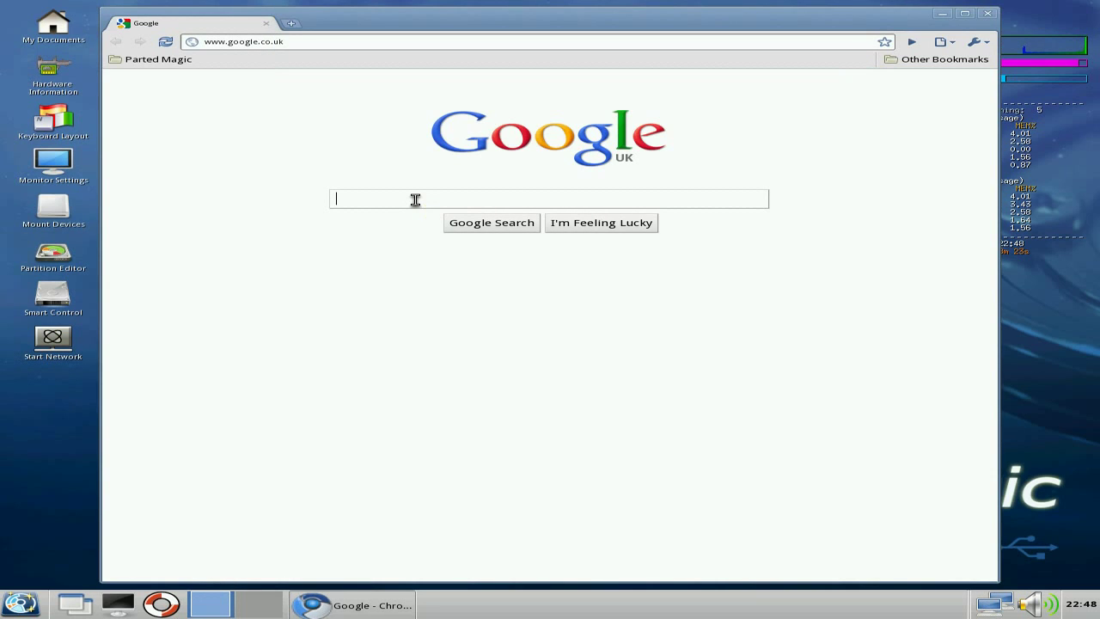
Step: Maximize Chromium, search 'bbc', visit BBC - Homepage and the Doctor Who iPlayer page, then close it
left_click(965, 14)
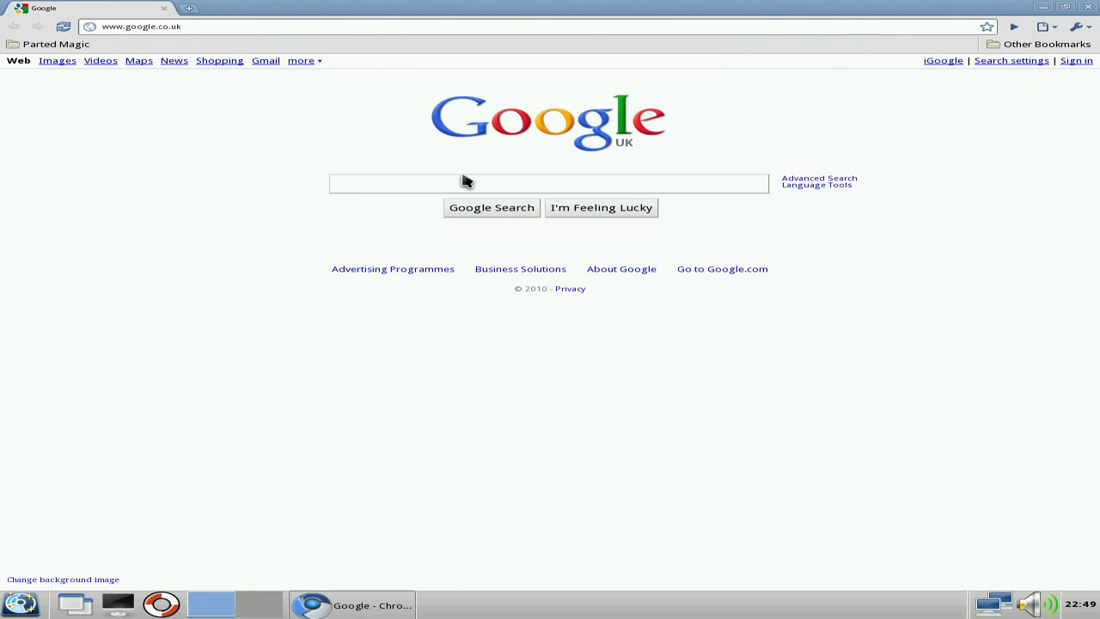
type("bbc")
key("Return")
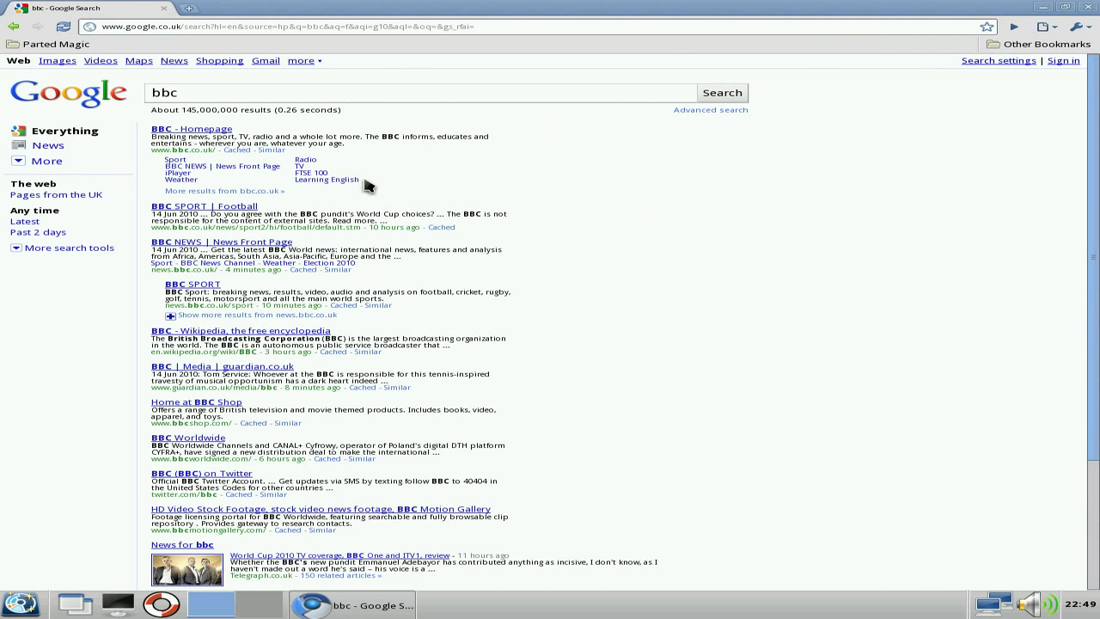
left_click(221, 131)
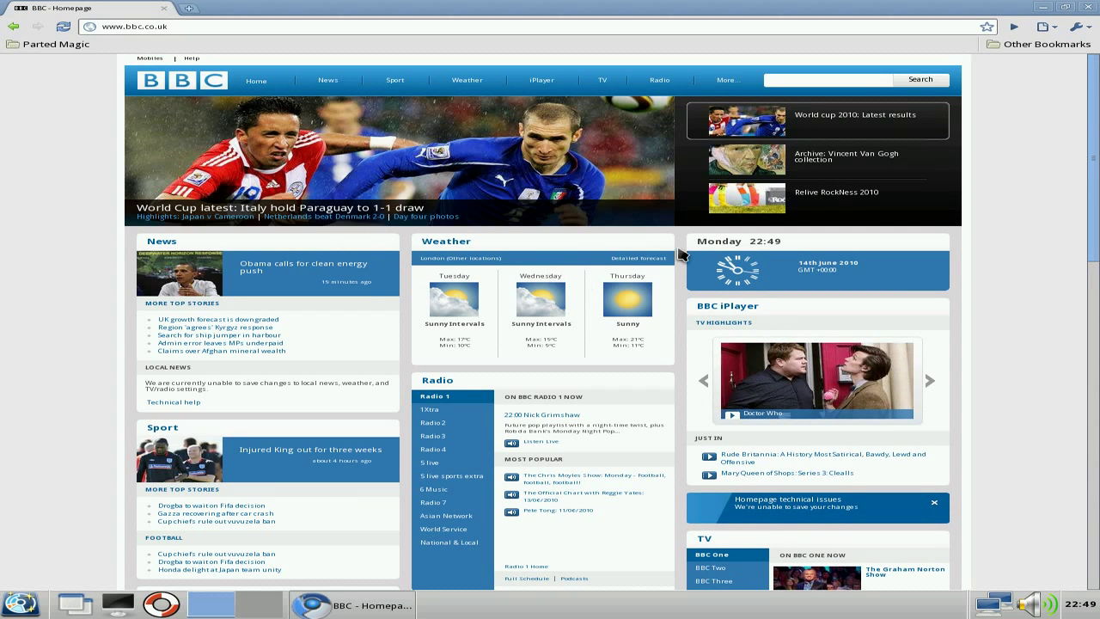
left_click(796, 378)
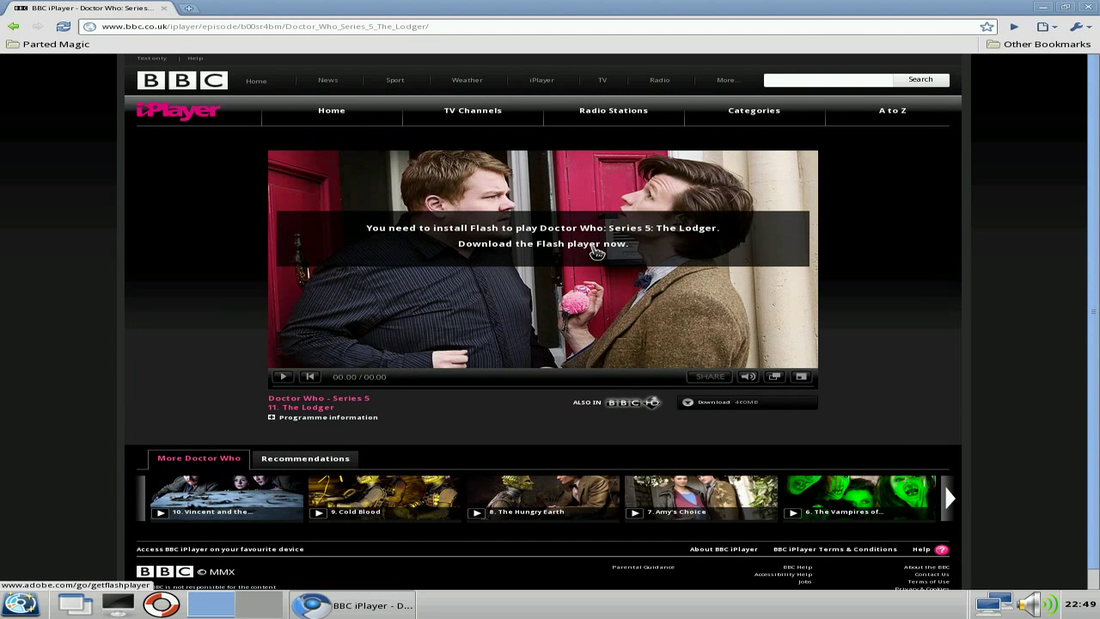
left_click(1088, 8)
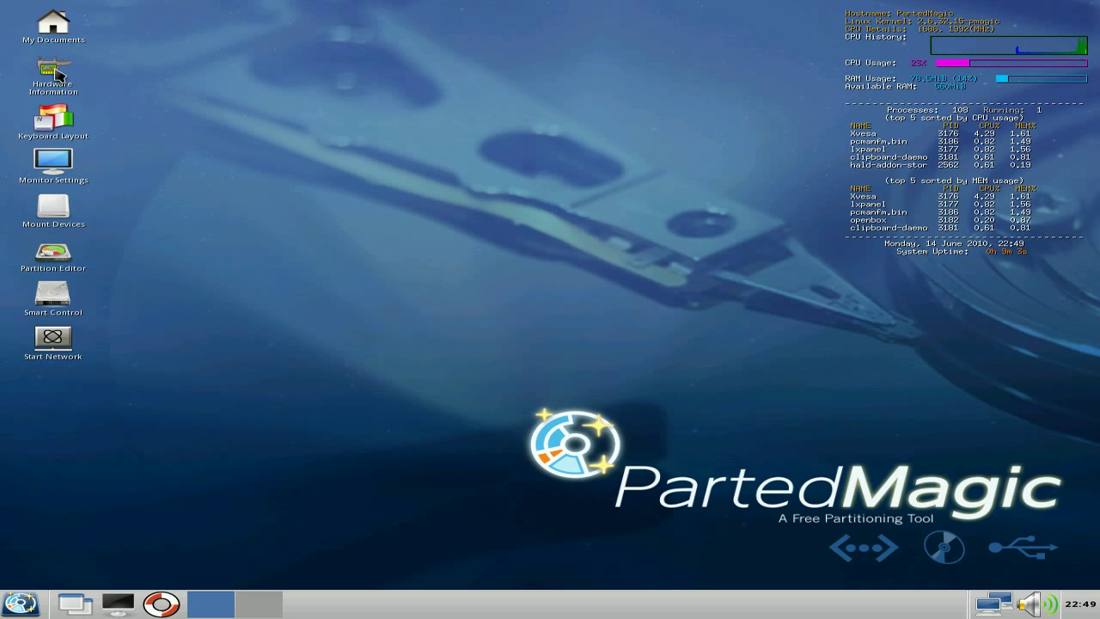
Step: Launch Hardware Information and view Operating System, then Processor details (Pentium Dual CPU E2180)
left_click(56, 75)
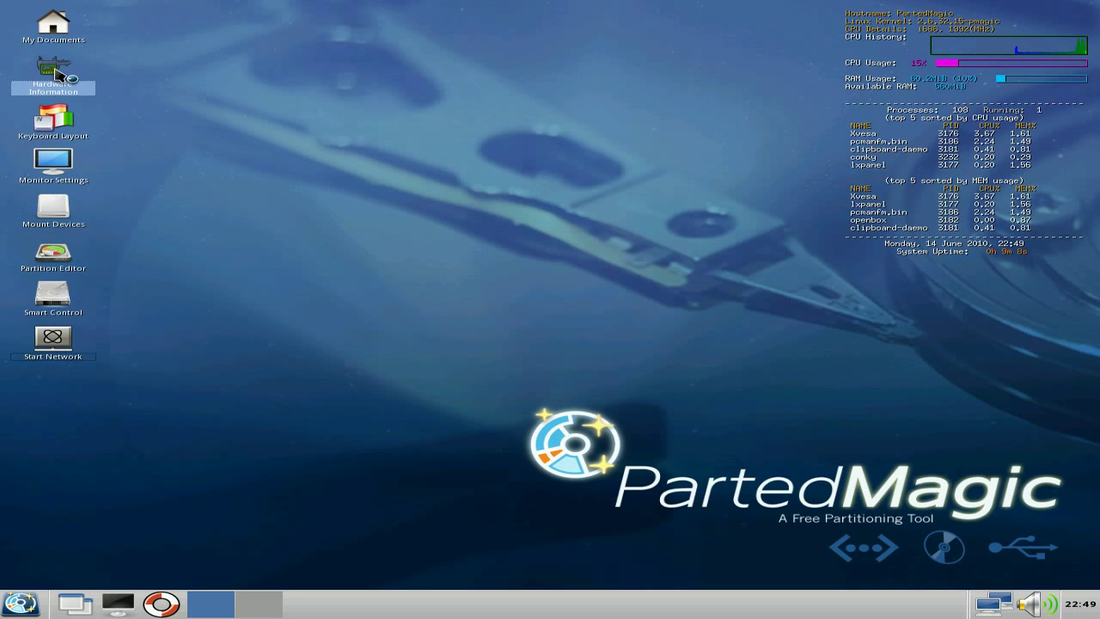
double_click(56, 74)
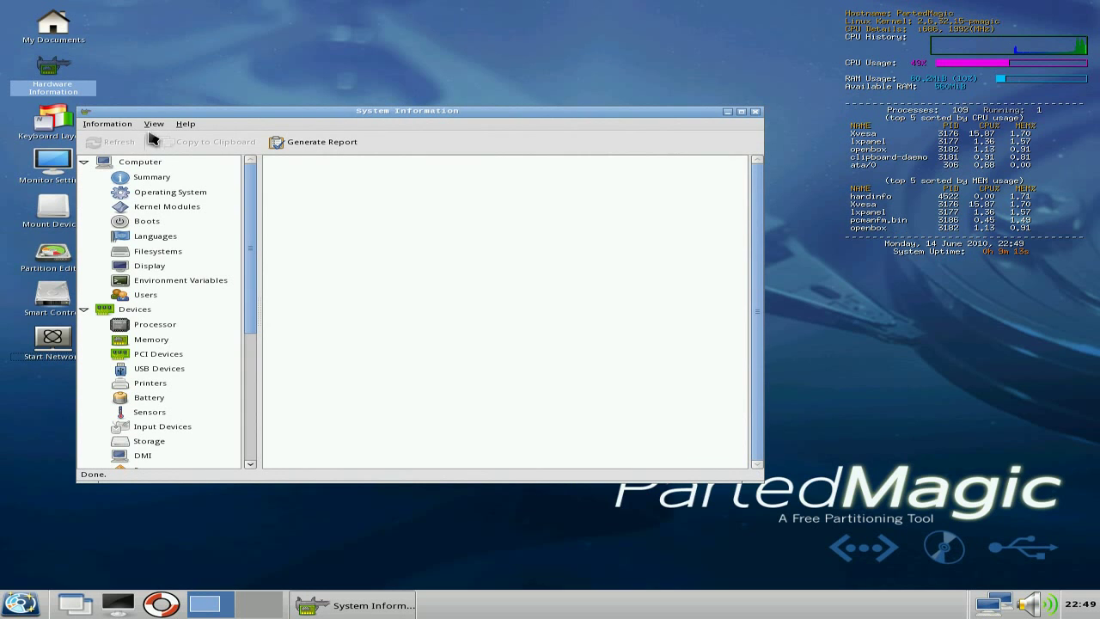
left_click(168, 193)
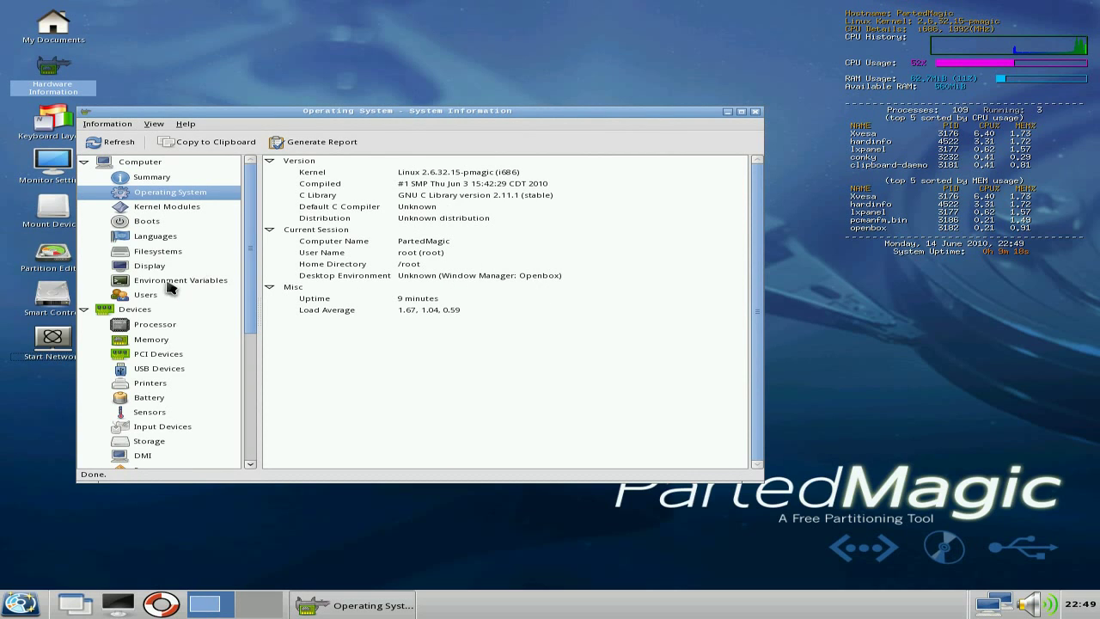
left_click(158, 327)
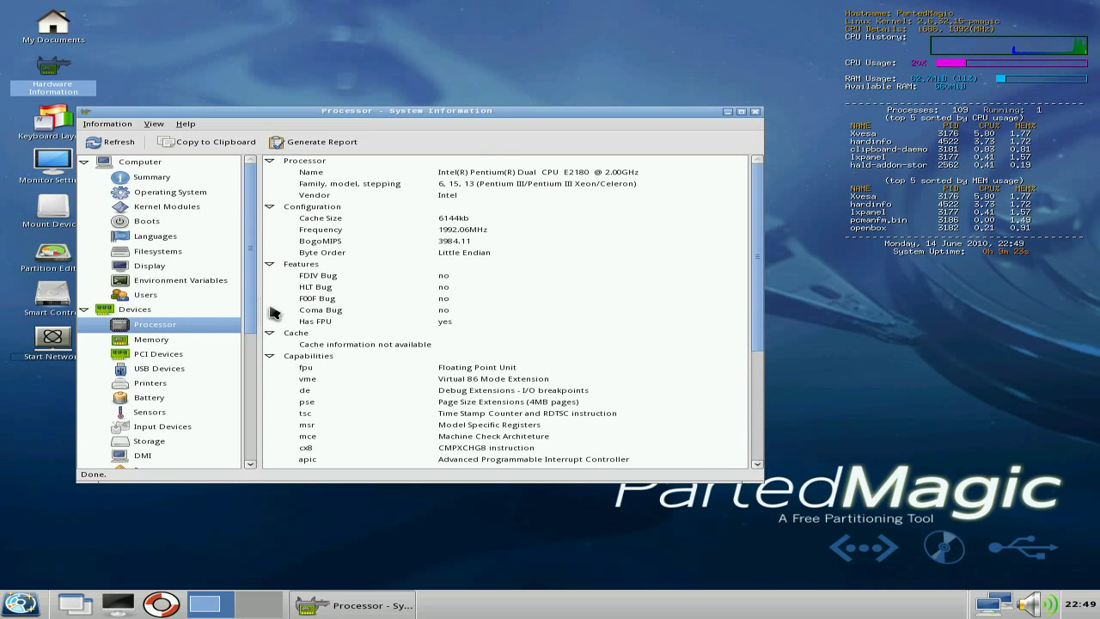
scroll(215, 342, "down", 5)
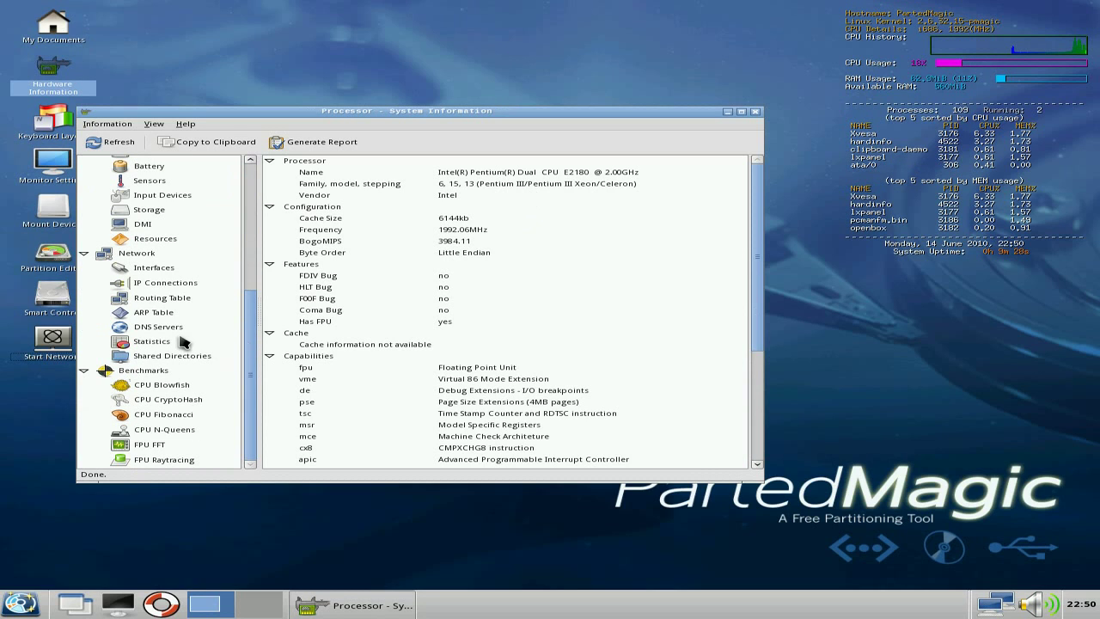
Step: Run the CPU Blowfish benchmark, scoring 19.86, then close the System Information window
left_click(171, 385)
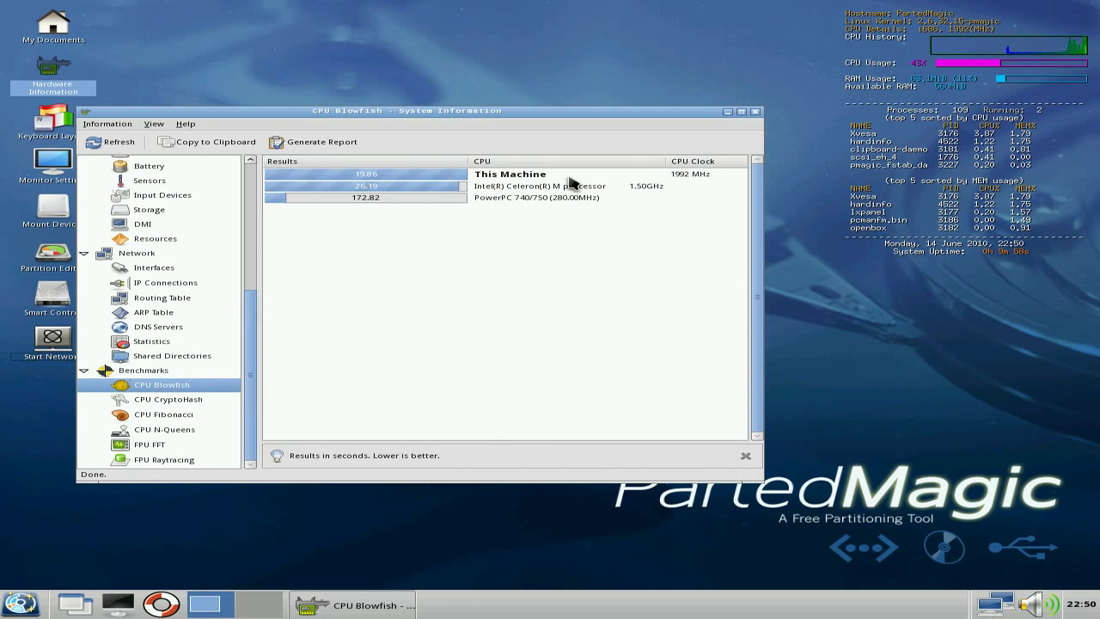
left_click(755, 112)
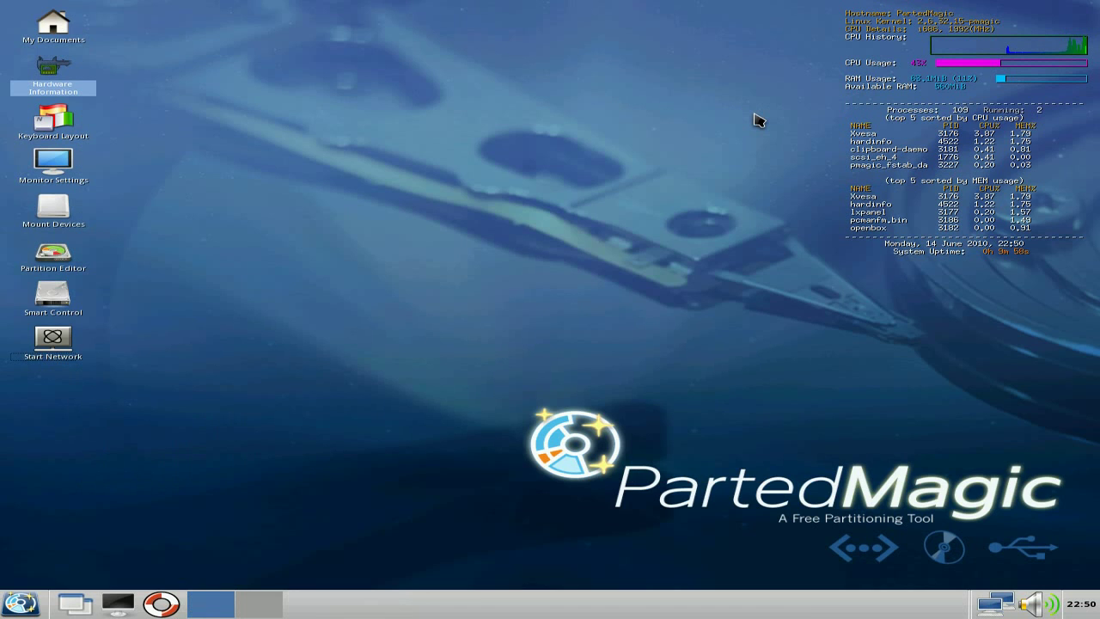
Step: Open the taskbar's help folder and launch the TestDisk Documentation wiki page
left_click(161, 605)
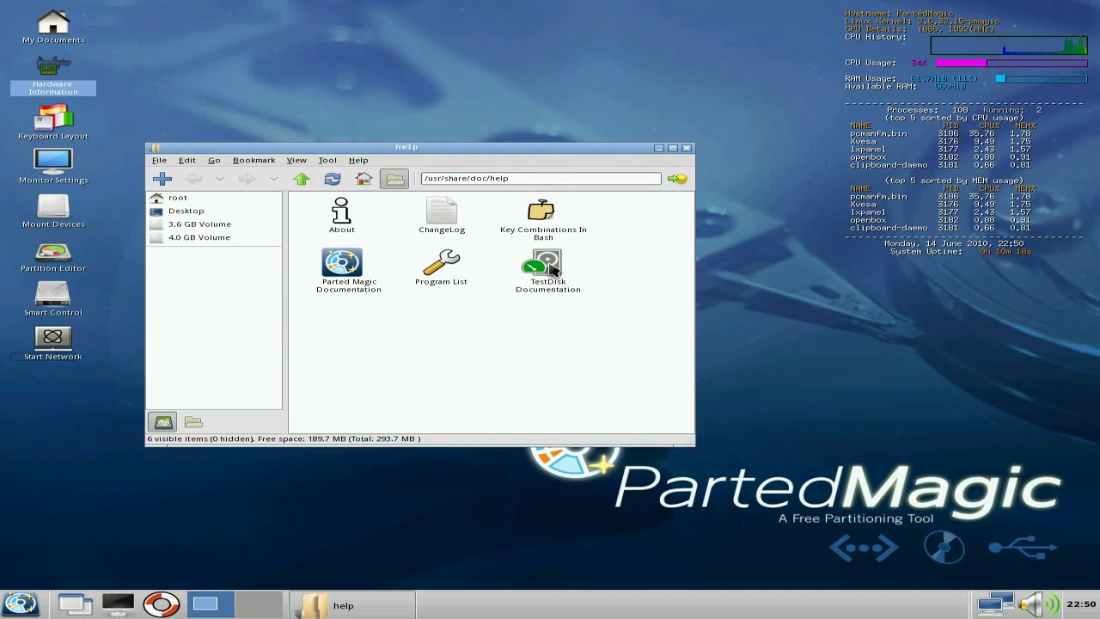
left_click(552, 270)
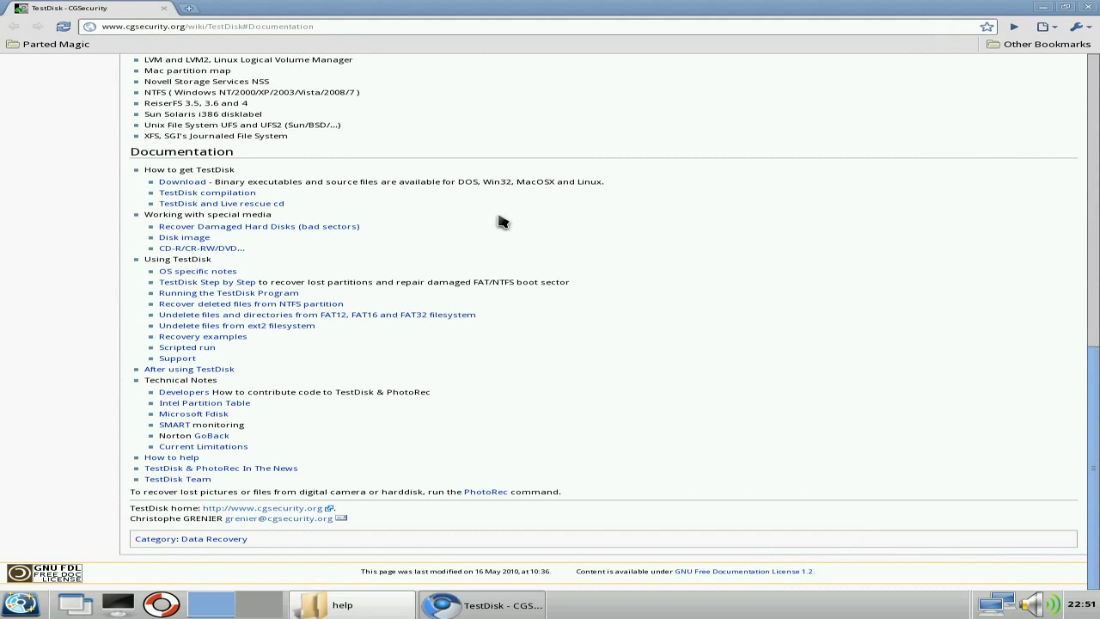
Step: Read the 'Recover Damaged Hard Disks (bad sectors)' wiki article, then close Chromium
left_click(275, 227)
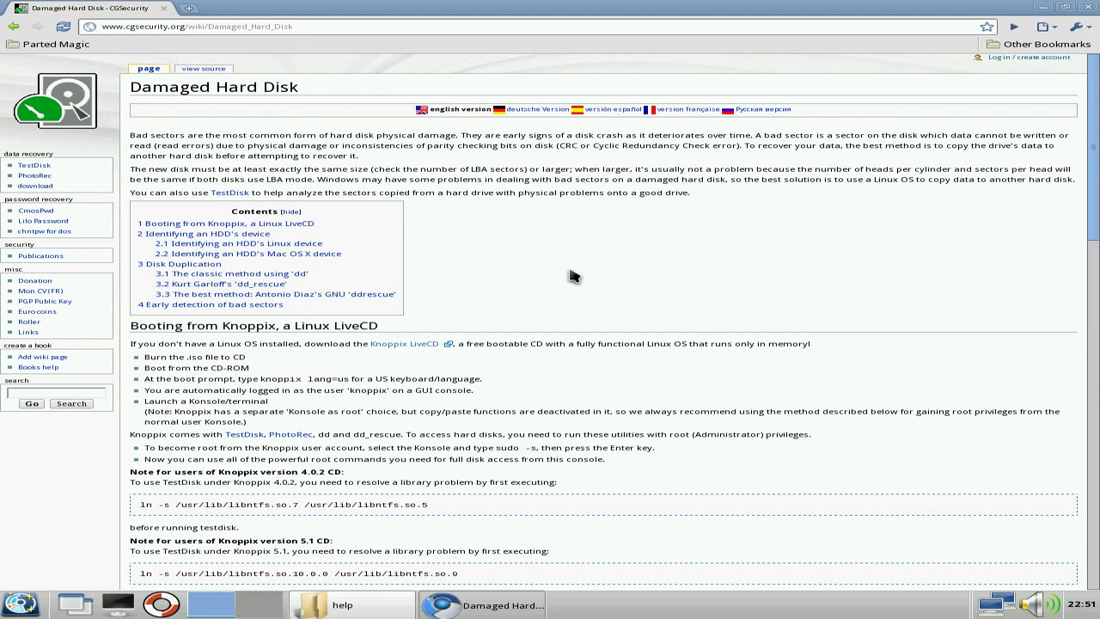
scroll(574, 275, "down", 3)
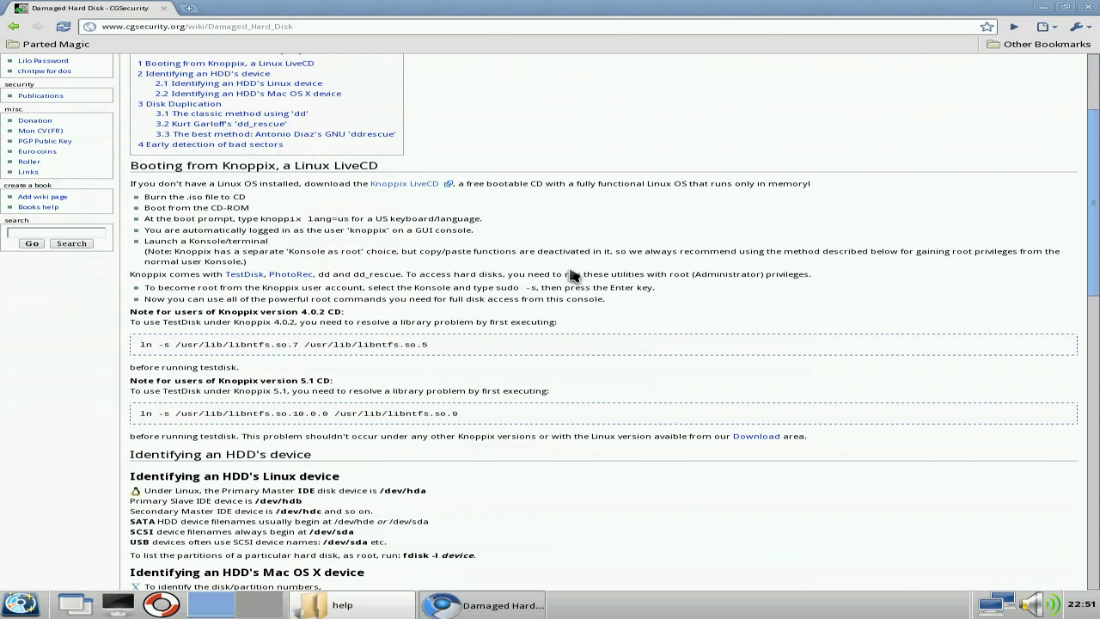
scroll(574, 275, "down", 4)
scroll(574, 275, "up", 4)
left_click(1087, 9)
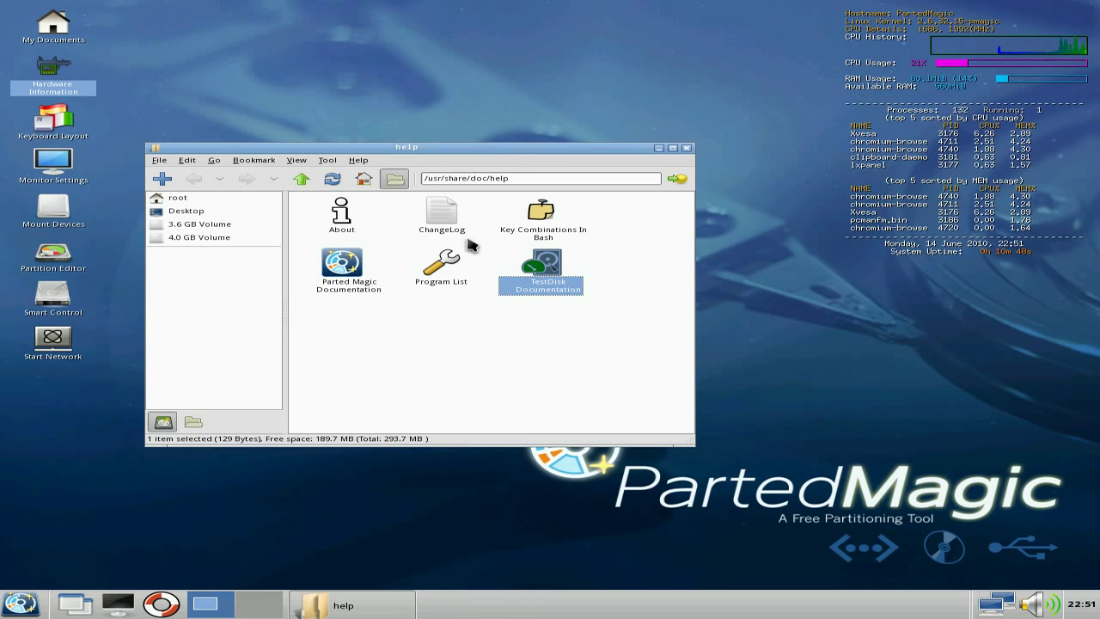
Step: Browse the Parted Magic Documentation and its Videos page, then close Chromium
left_click(354, 268)
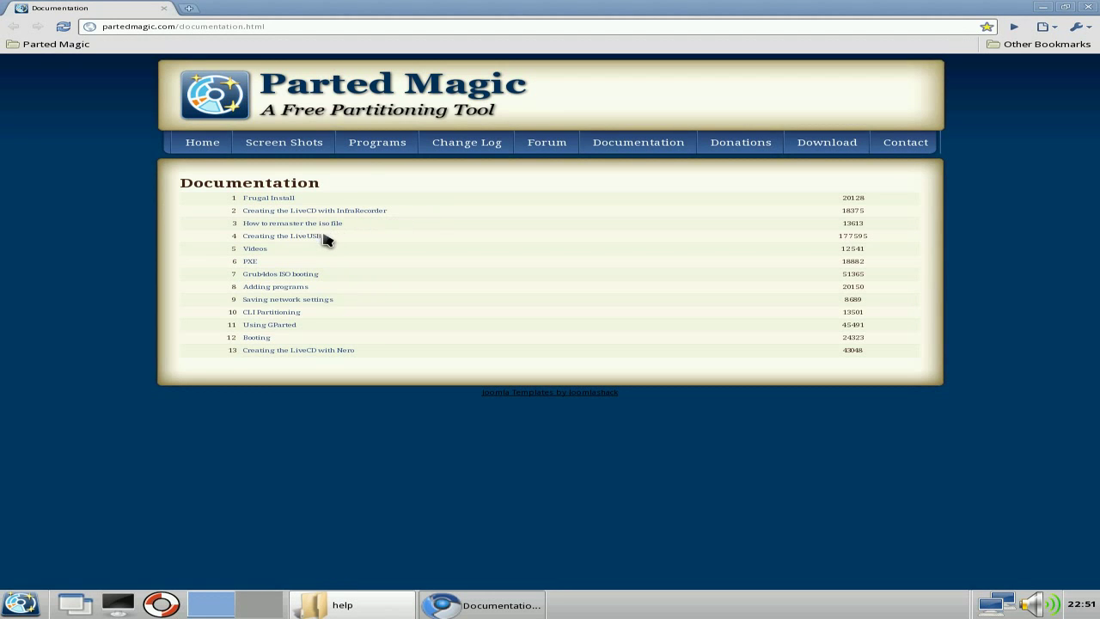
left_click(255, 248)
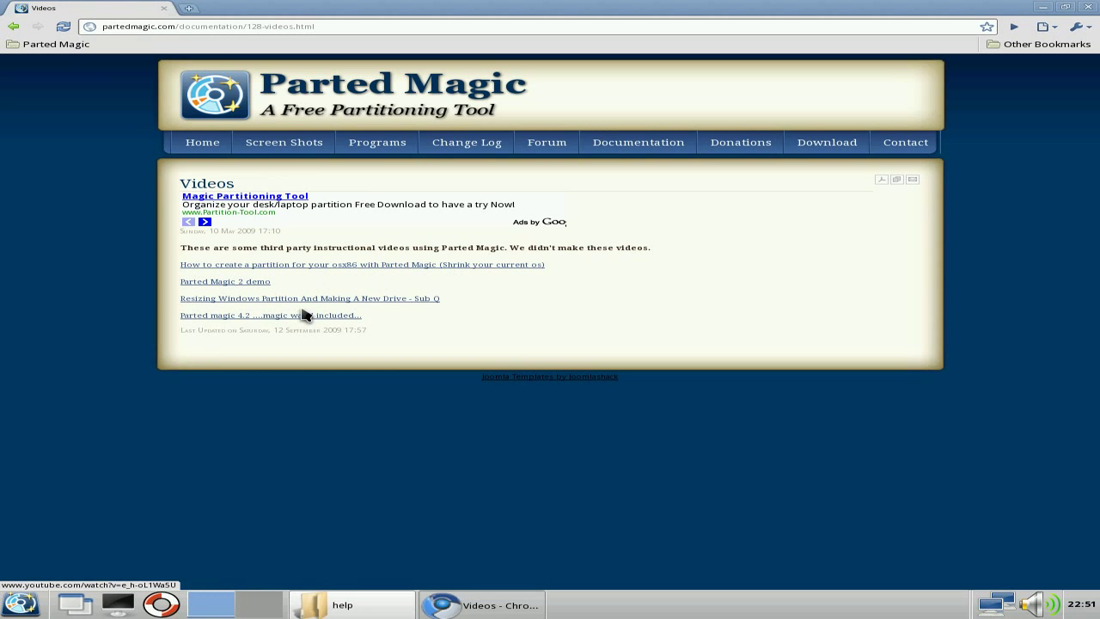
left_click(17, 32)
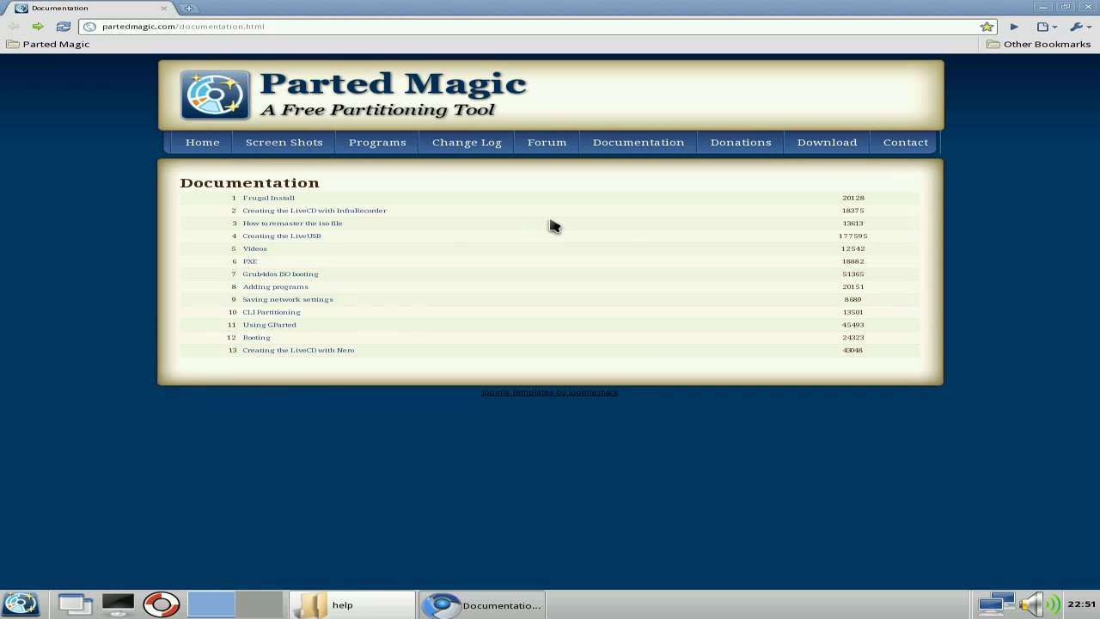
left_click(1090, 10)
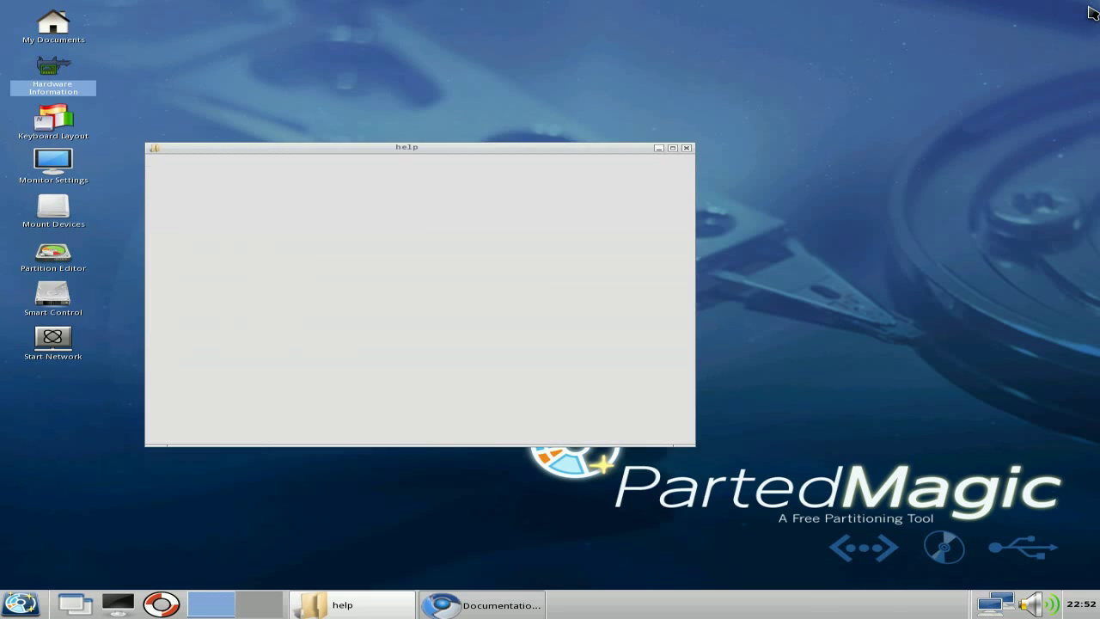
Step: Close the help folder and browse the Accessories, Graphics, Internet and System Tools menus
left_click(687, 149)
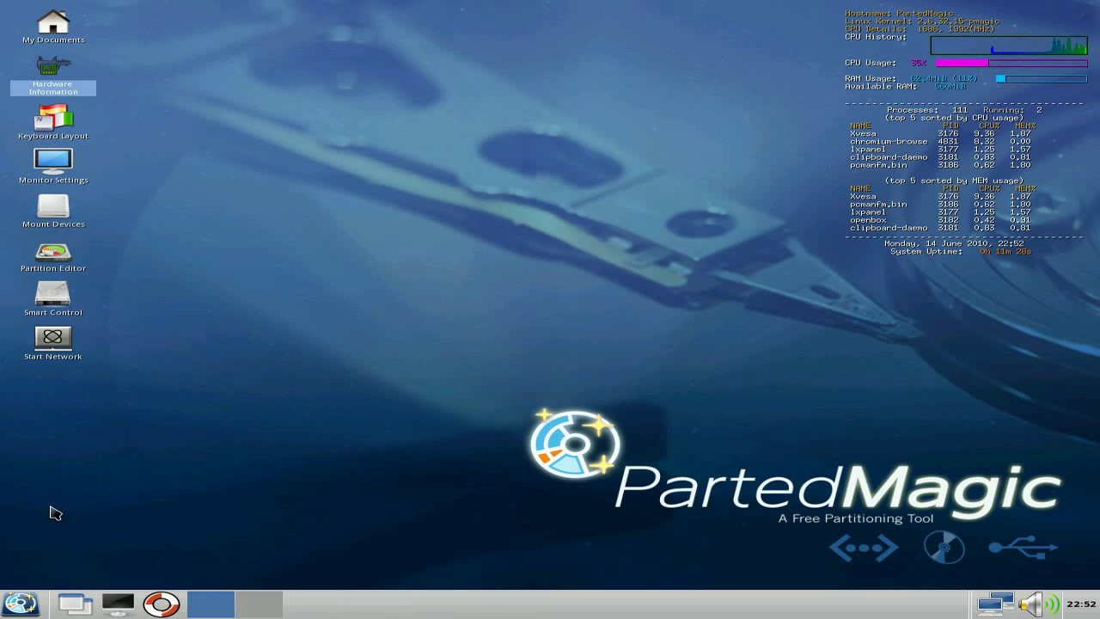
left_click(32, 606)
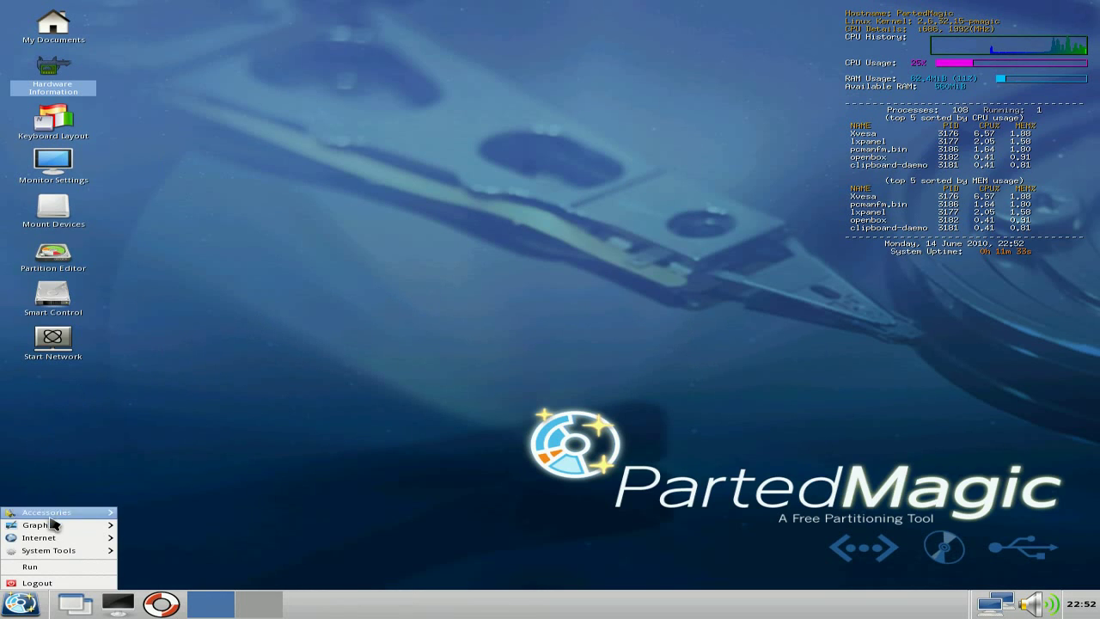
mouse_move(58, 515)
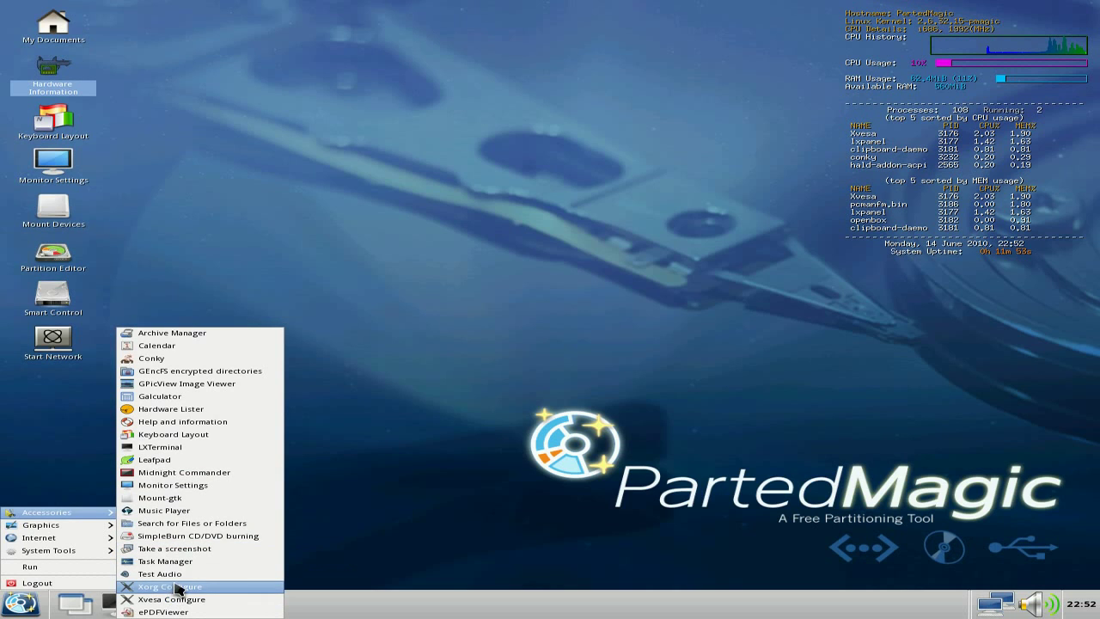
mouse_move(112, 527)
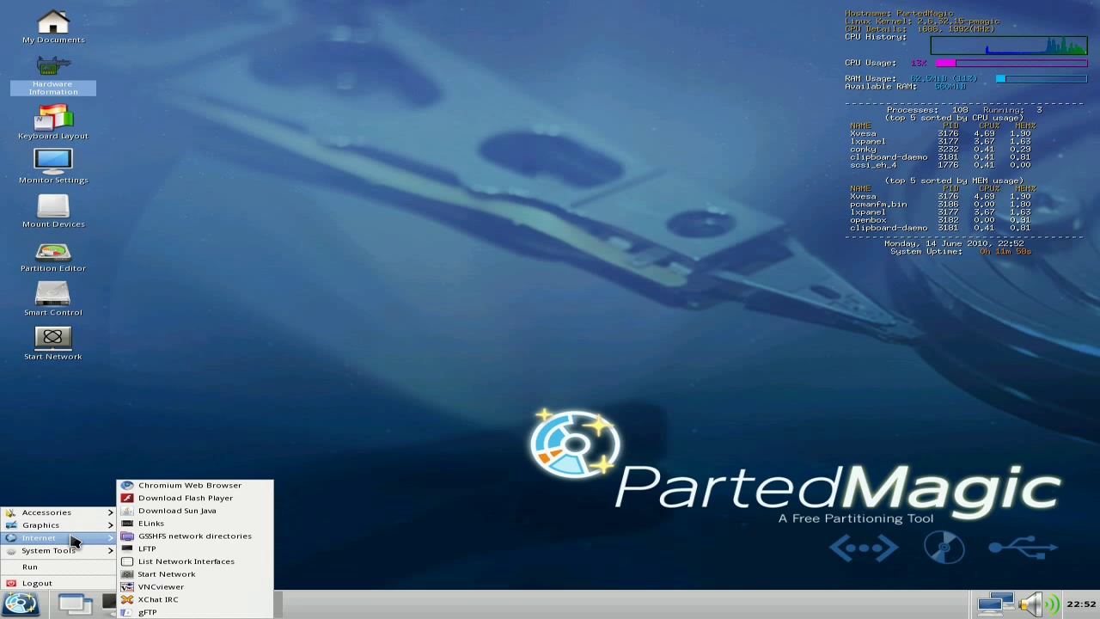
mouse_move(74, 538)
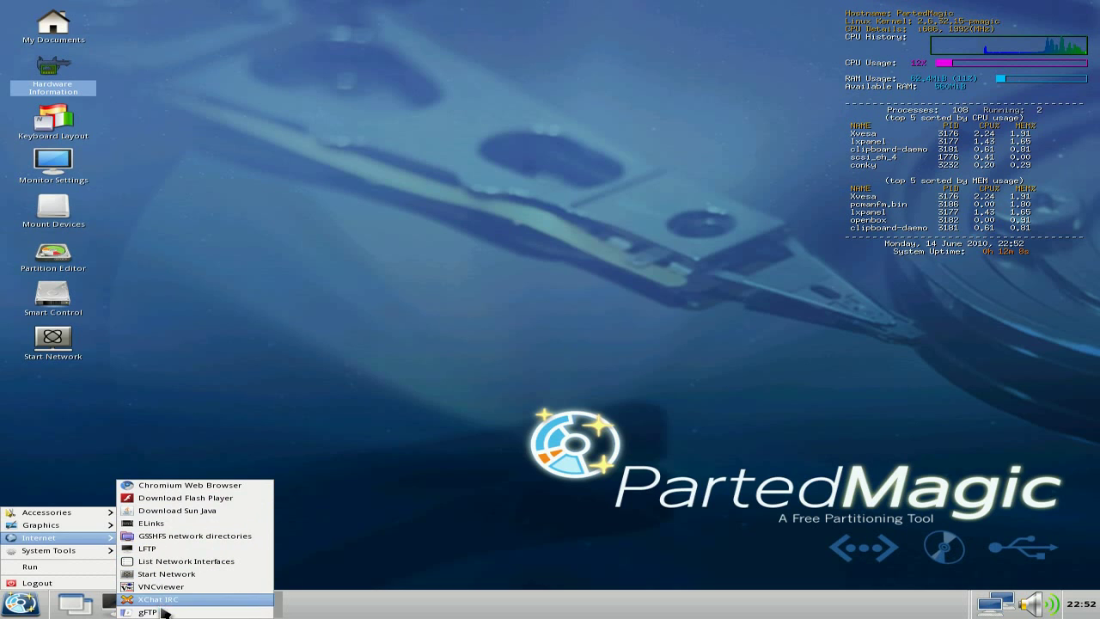
mouse_move(96, 556)
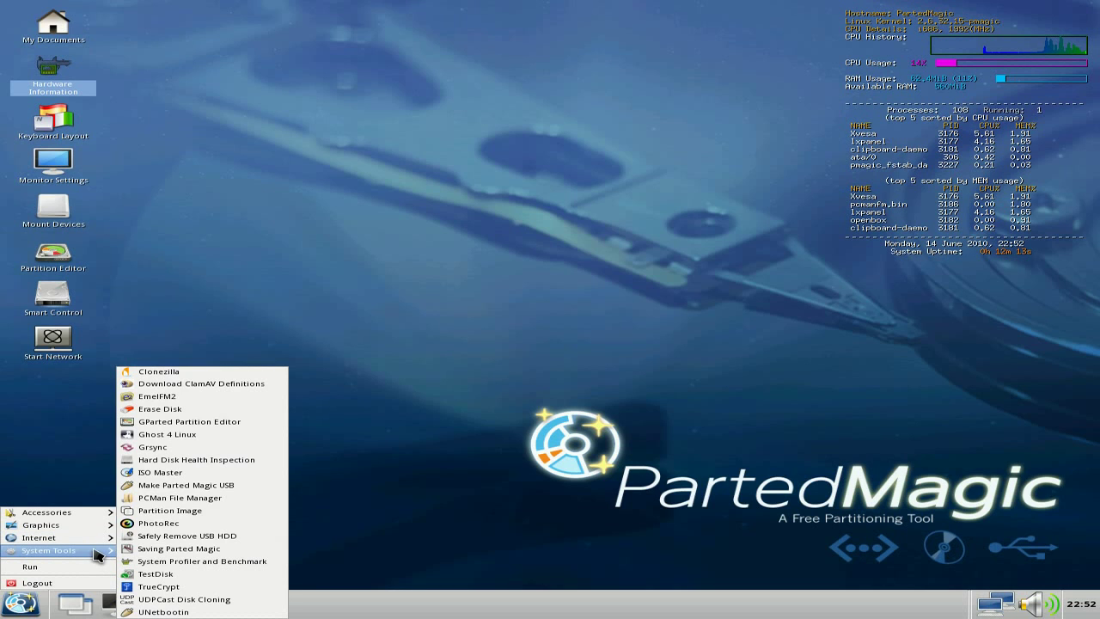
Step: Launch PhotoRec 6.12 from System Tools, see the 8589 MB VBOX disk, then close it
left_click(189, 524)
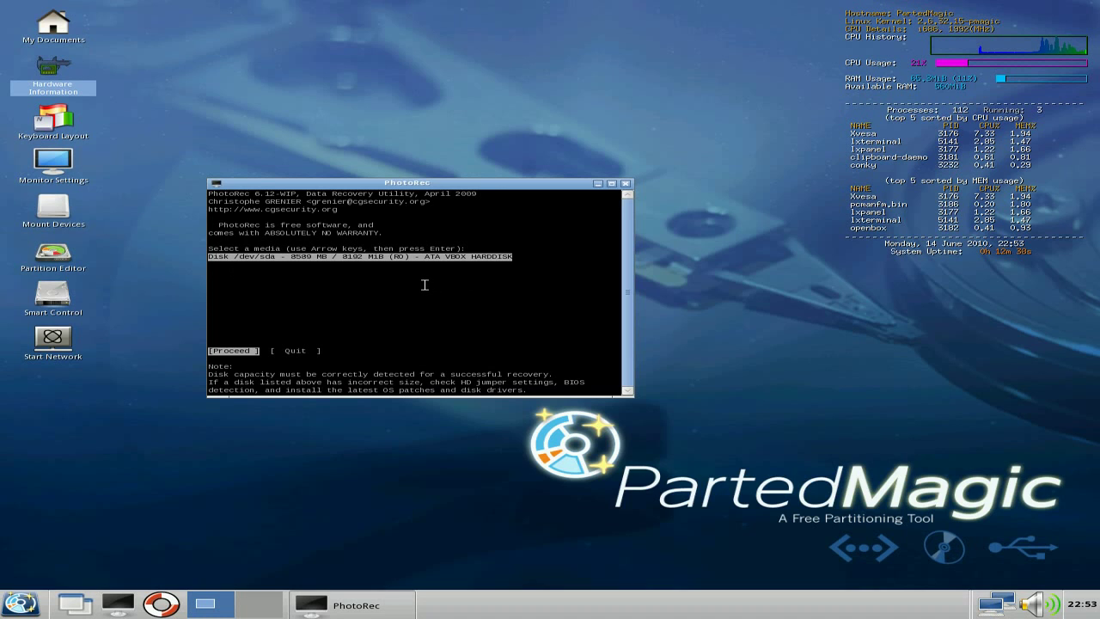
left_click(626, 184)
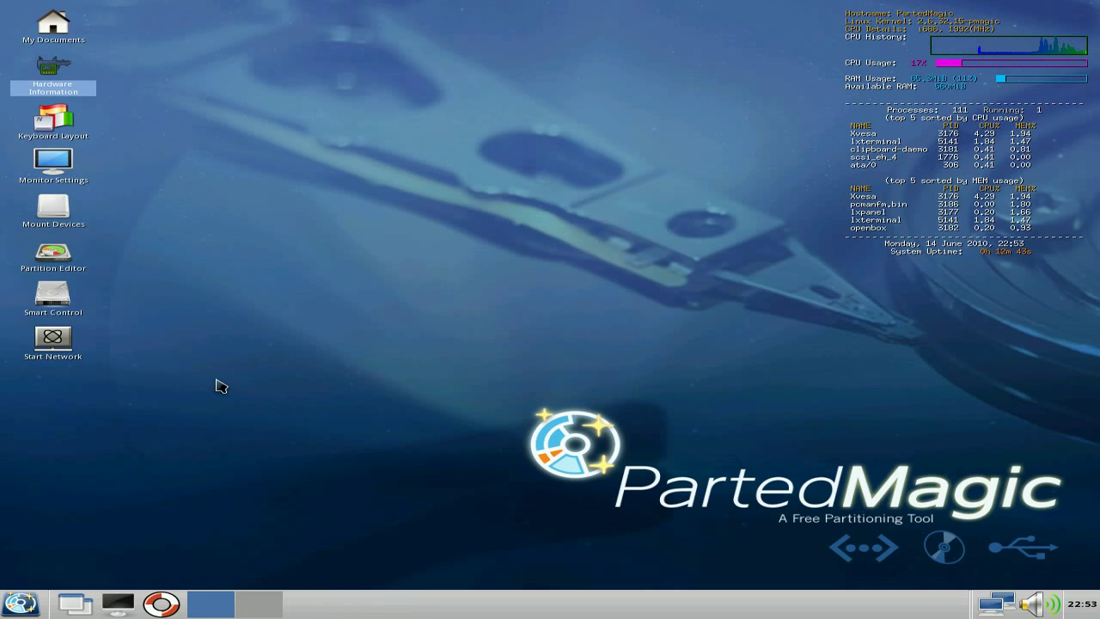
Step: Launch GParted Partition Editor from the System Tools menu, showing /dev/sda's partitions
left_click(19, 602)
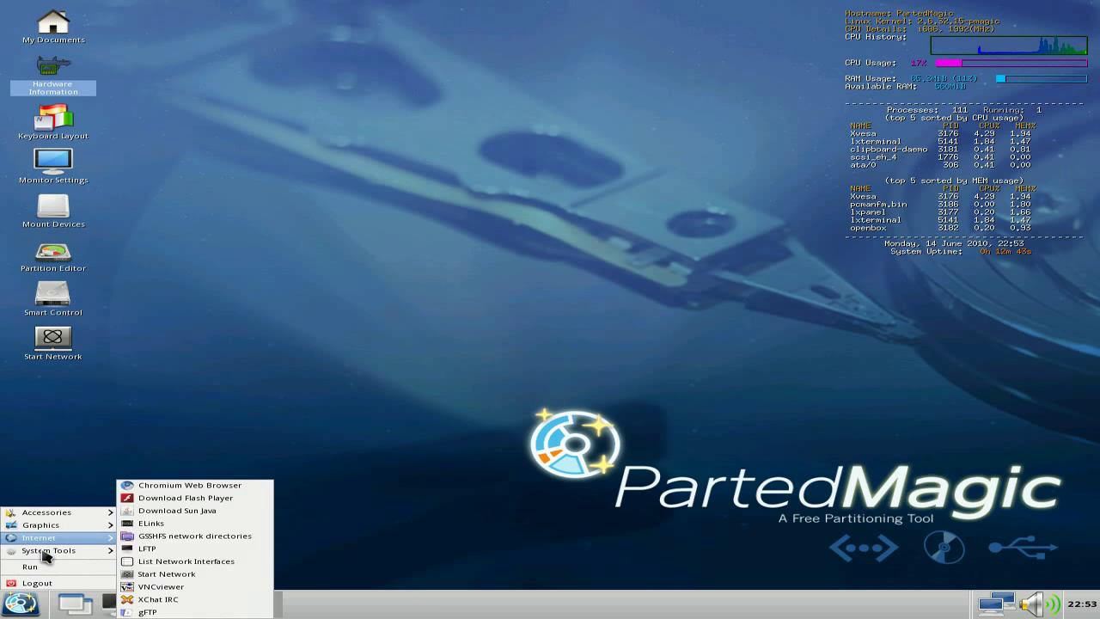
mouse_move(43, 556)
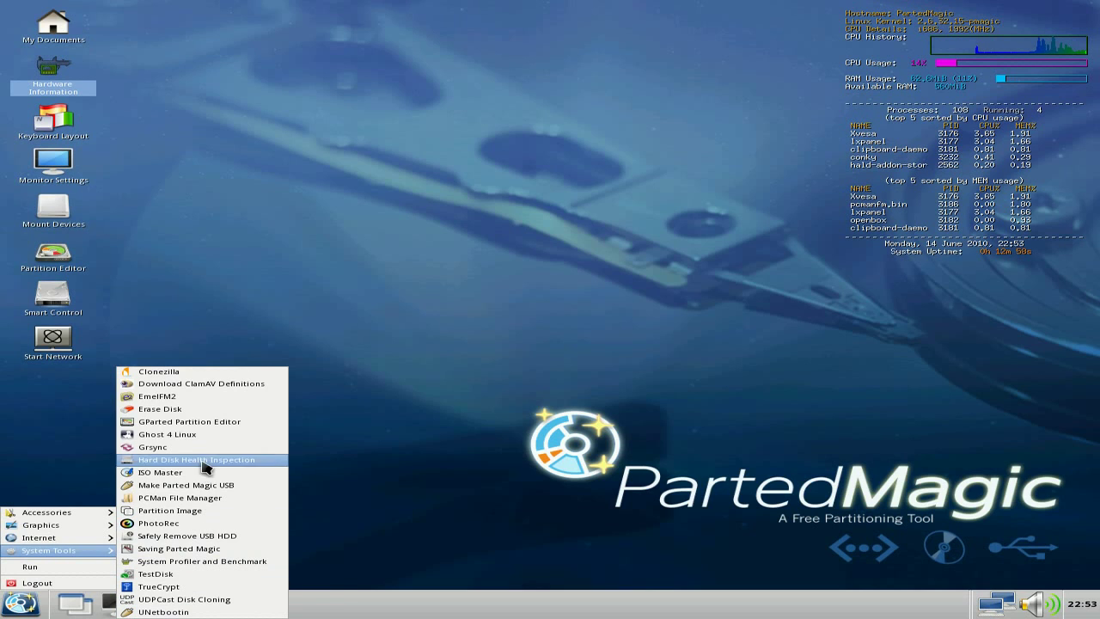
left_click(207, 422)
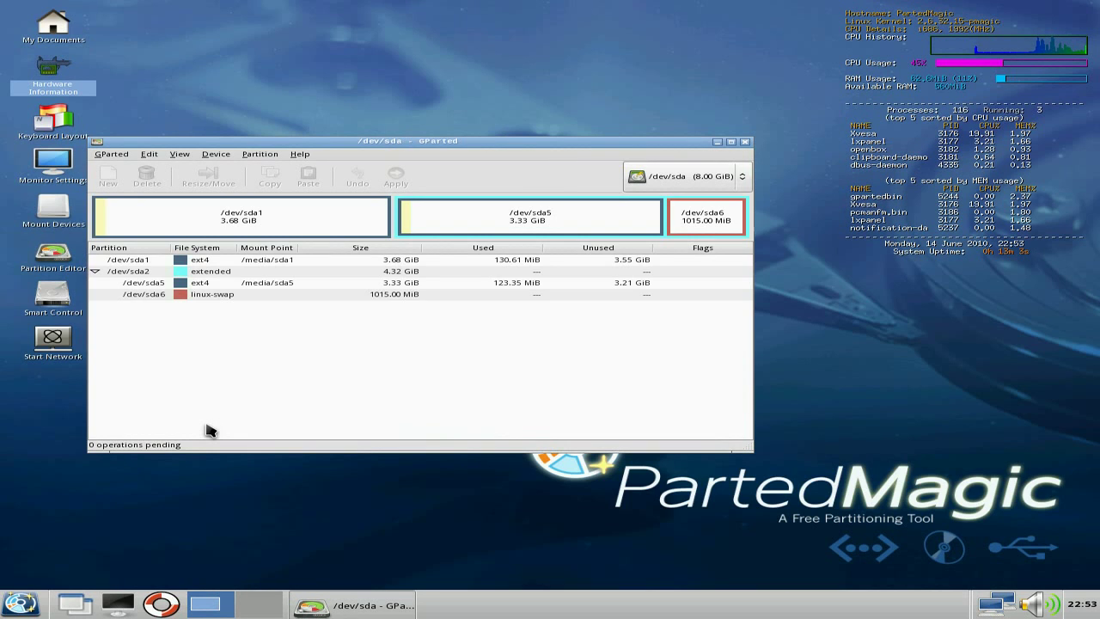
Step: Shrink /dev/sda5 to 1642 MiB and apply the resize to the disk
left_click(256, 287)
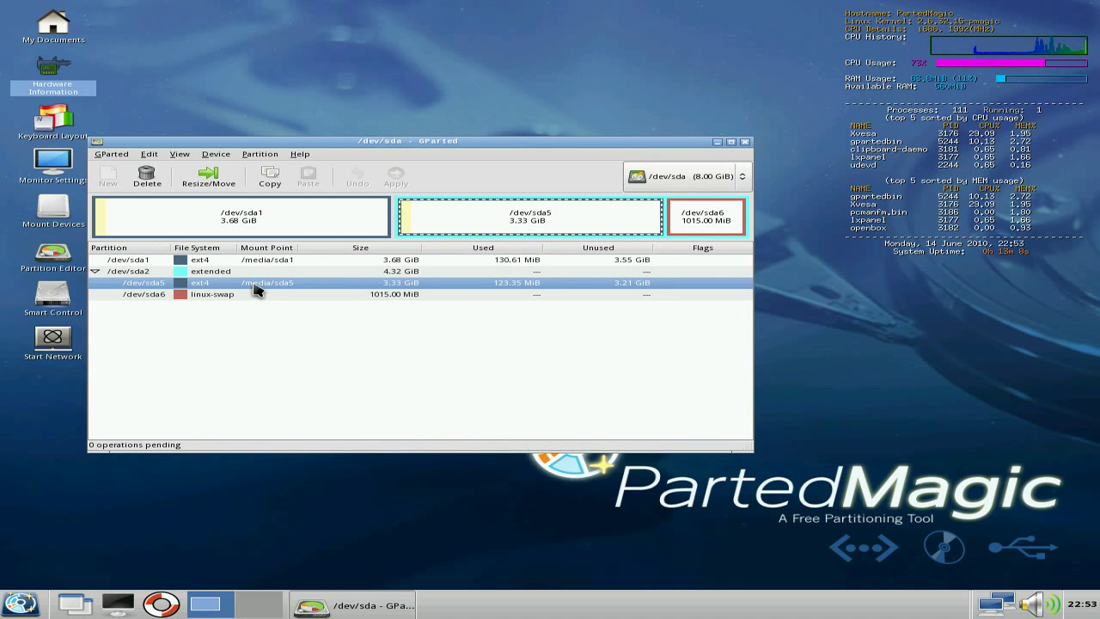
left_click(209, 178)
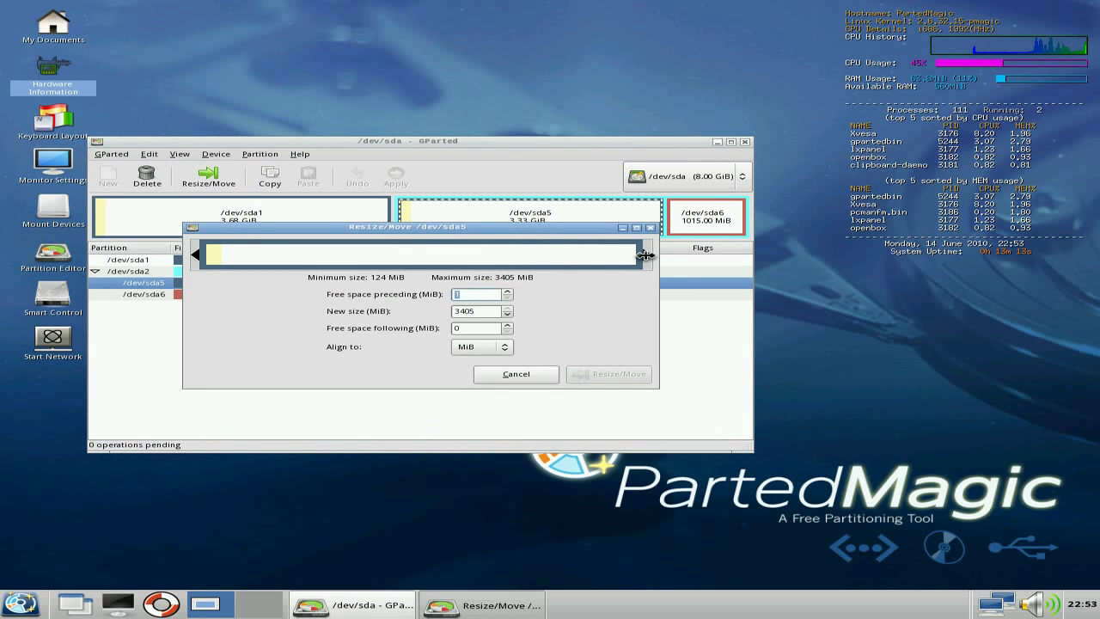
left_click_drag(645, 255, 421, 255)
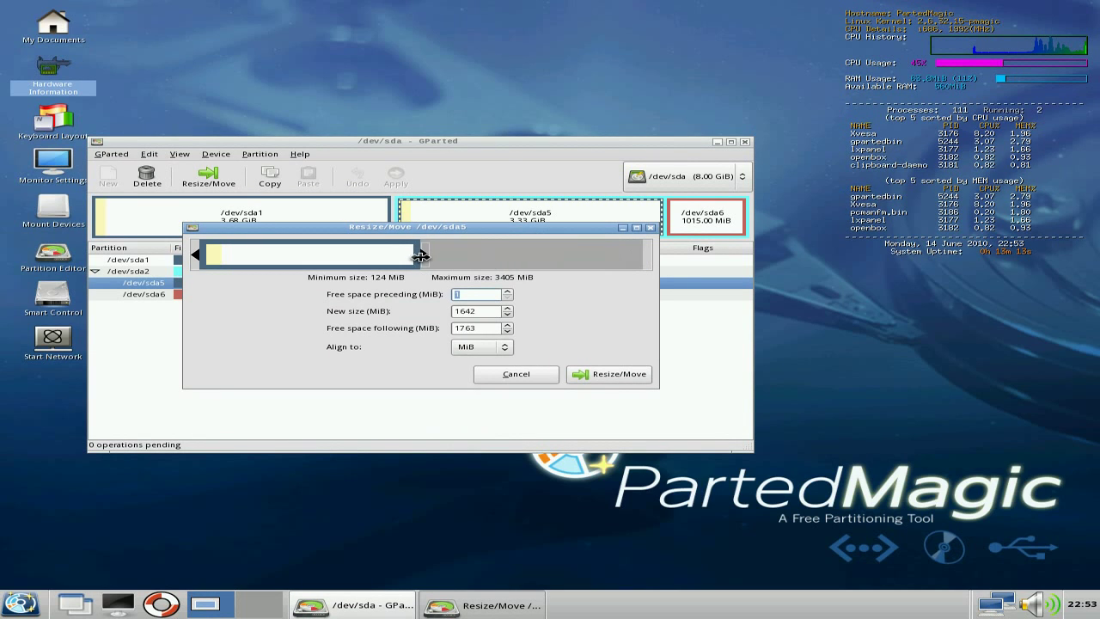
left_click(588, 378)
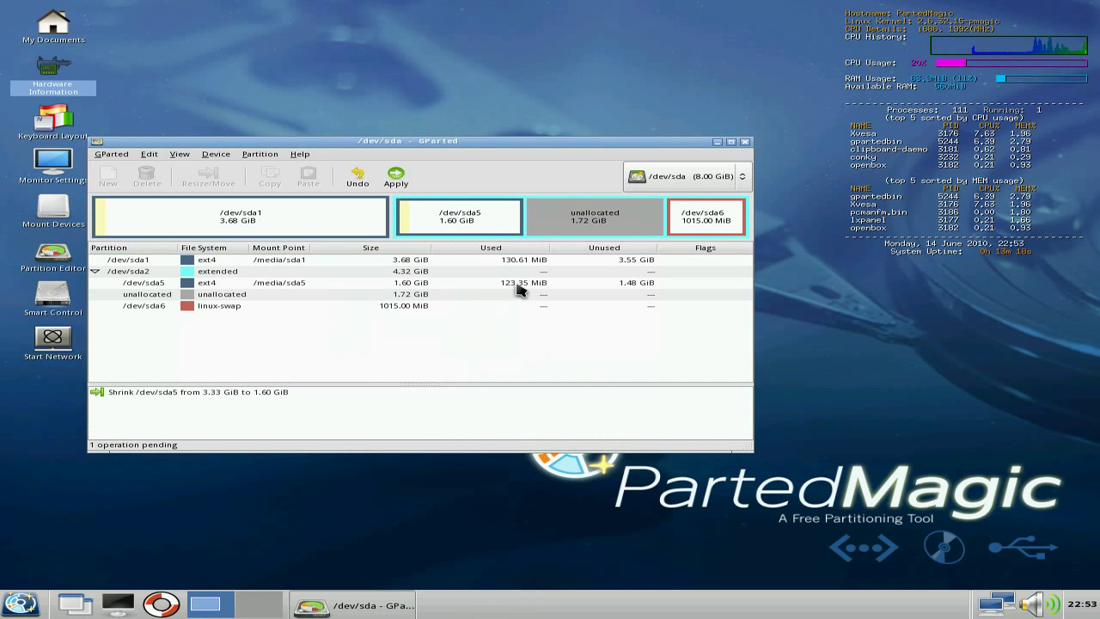
left_click(393, 177)
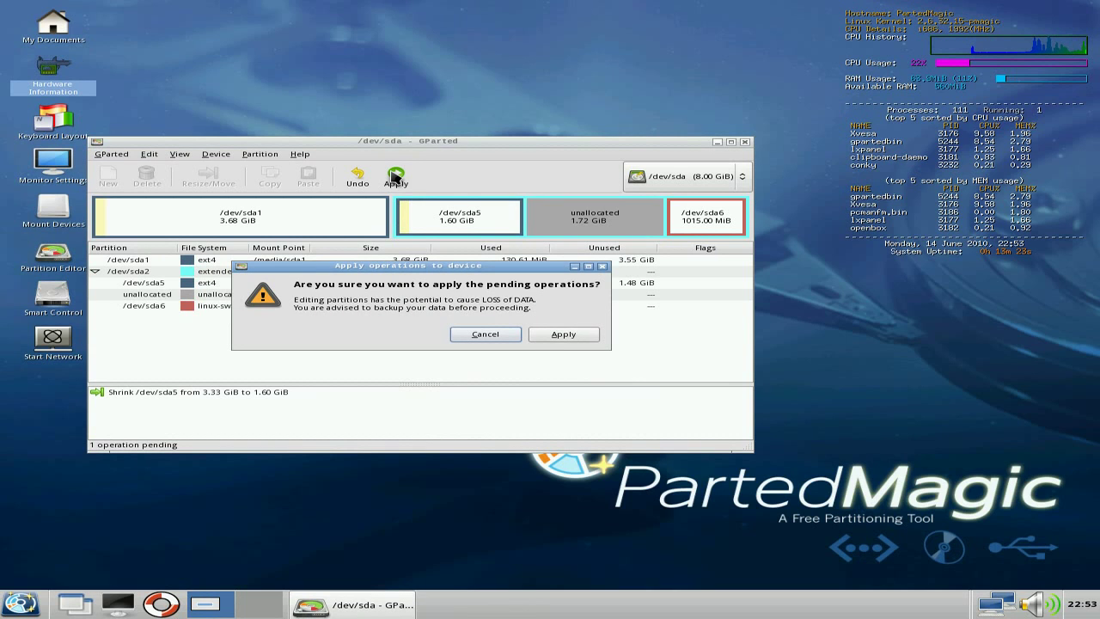
left_click(571, 337)
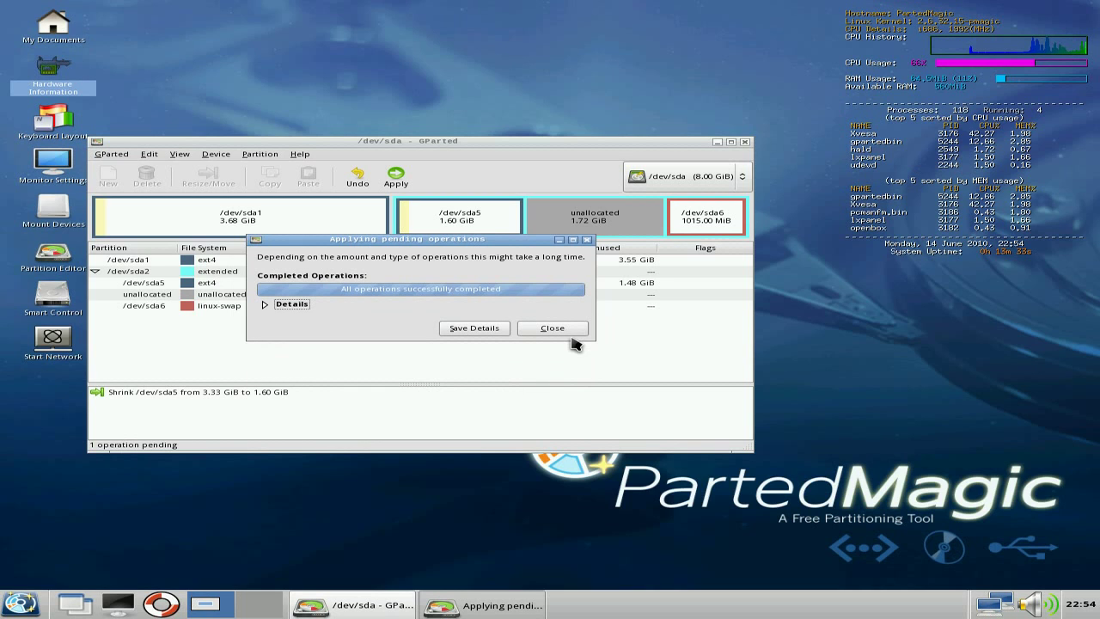
left_click(571, 333)
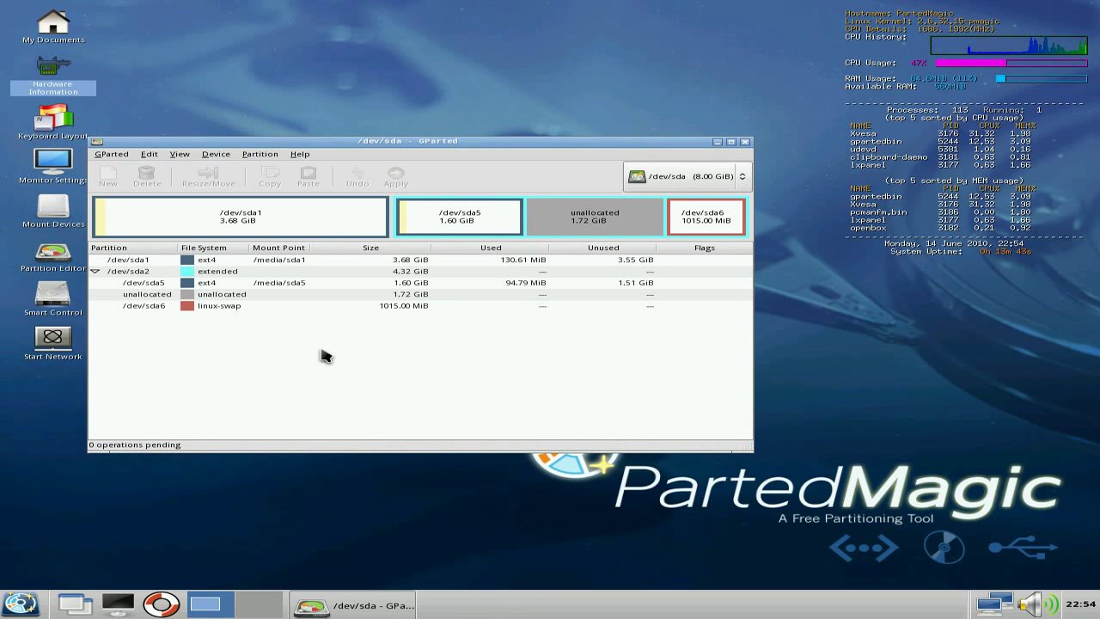
Step: Queue a new fat32 partition filling the 1.72 GiB unallocated space
right_click(306, 295)
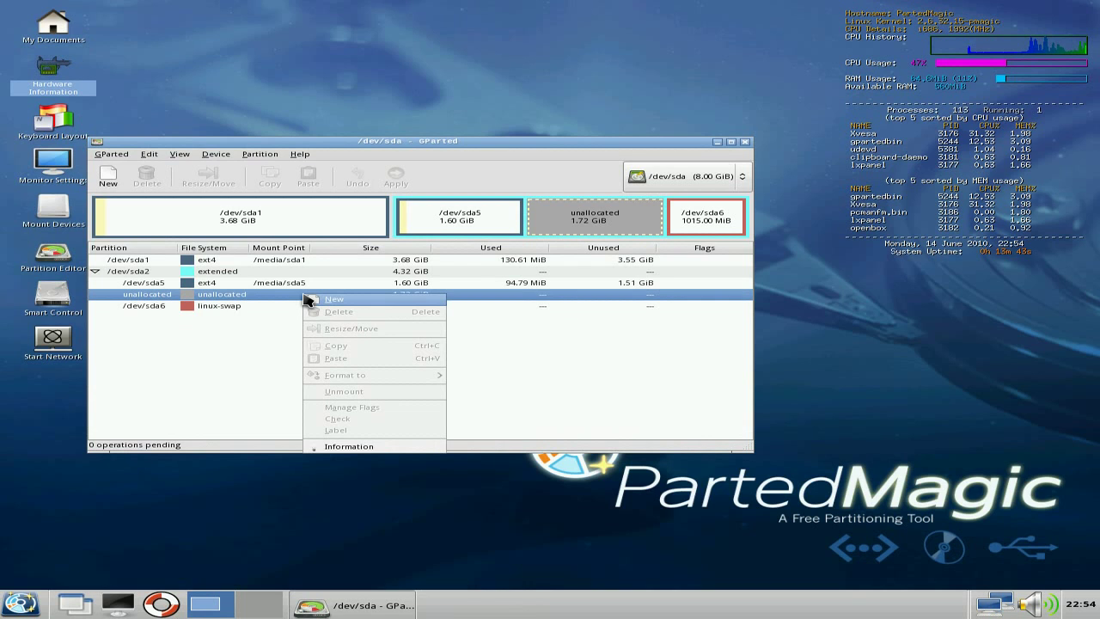
left_click(311, 300)
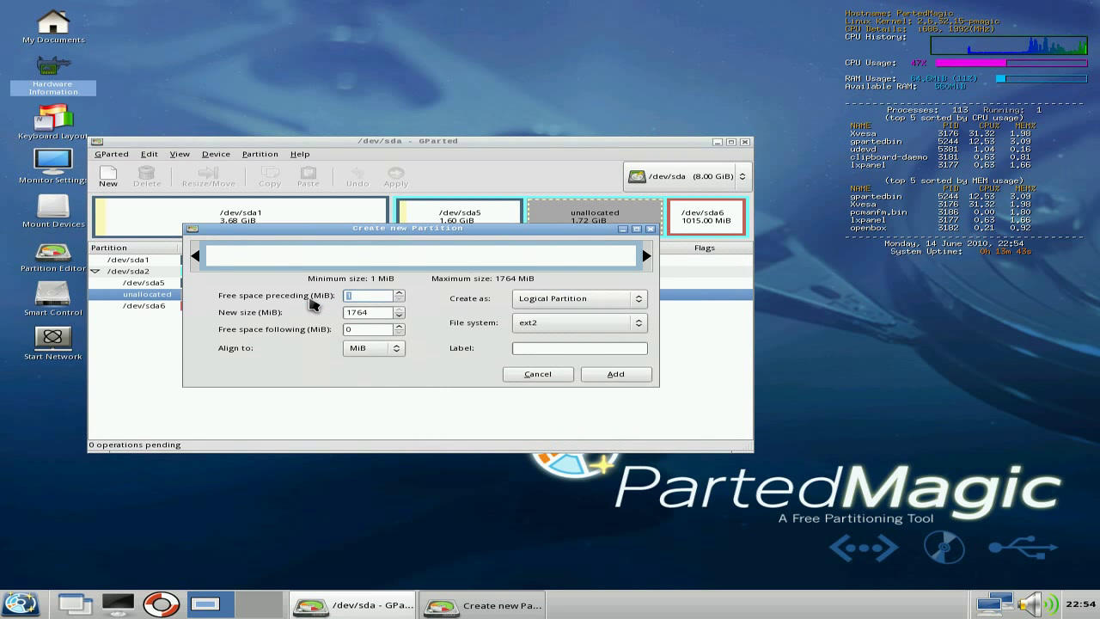
left_click(641, 325)
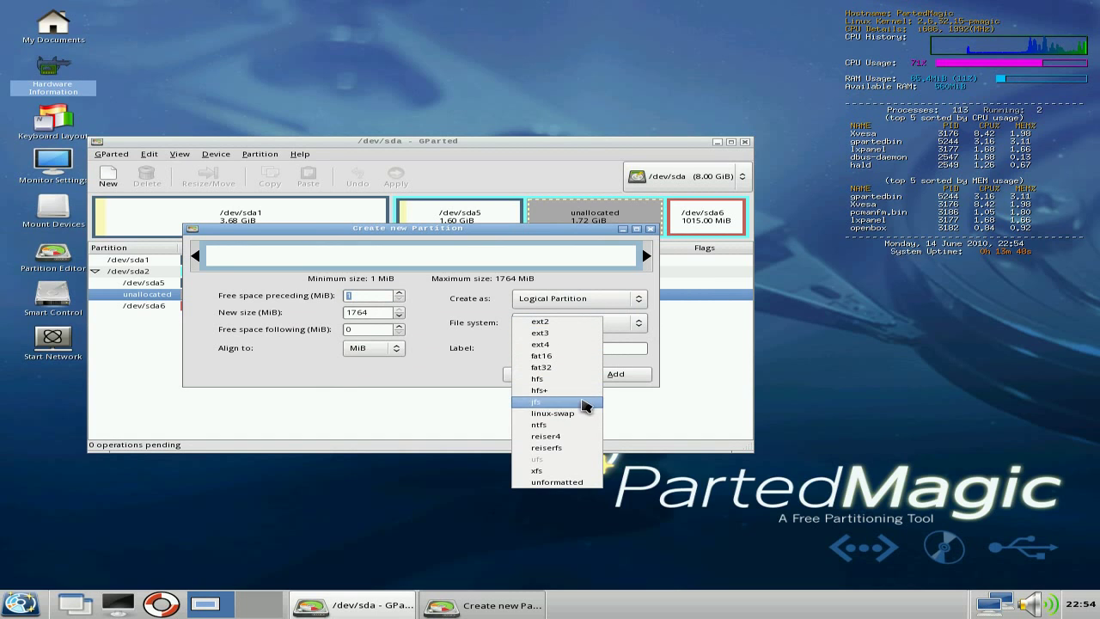
left_click(572, 372)
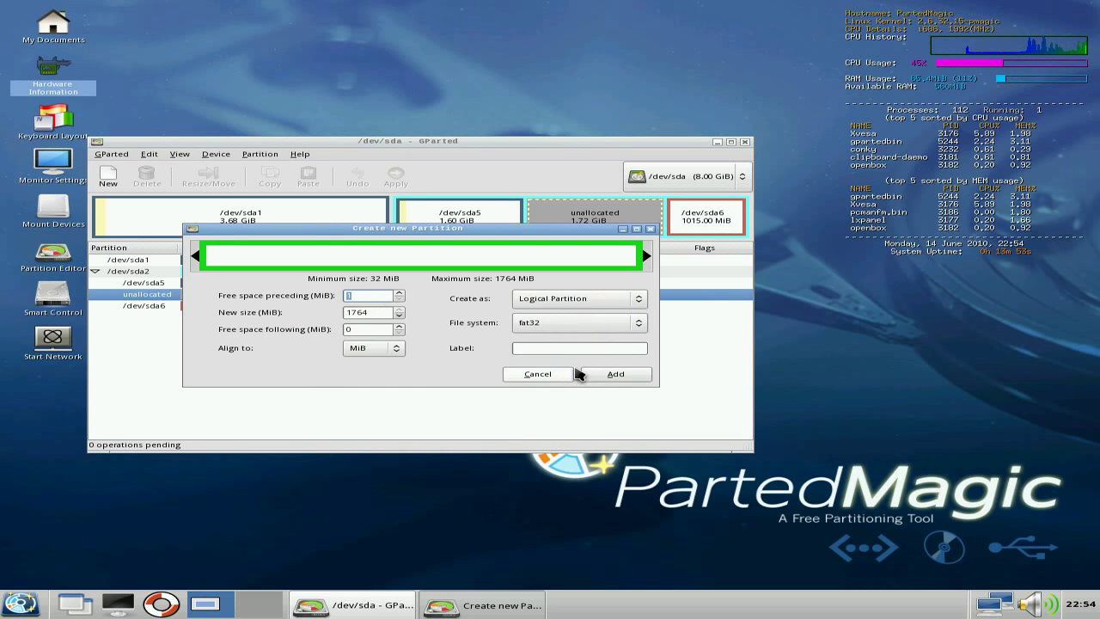
left_click(614, 378)
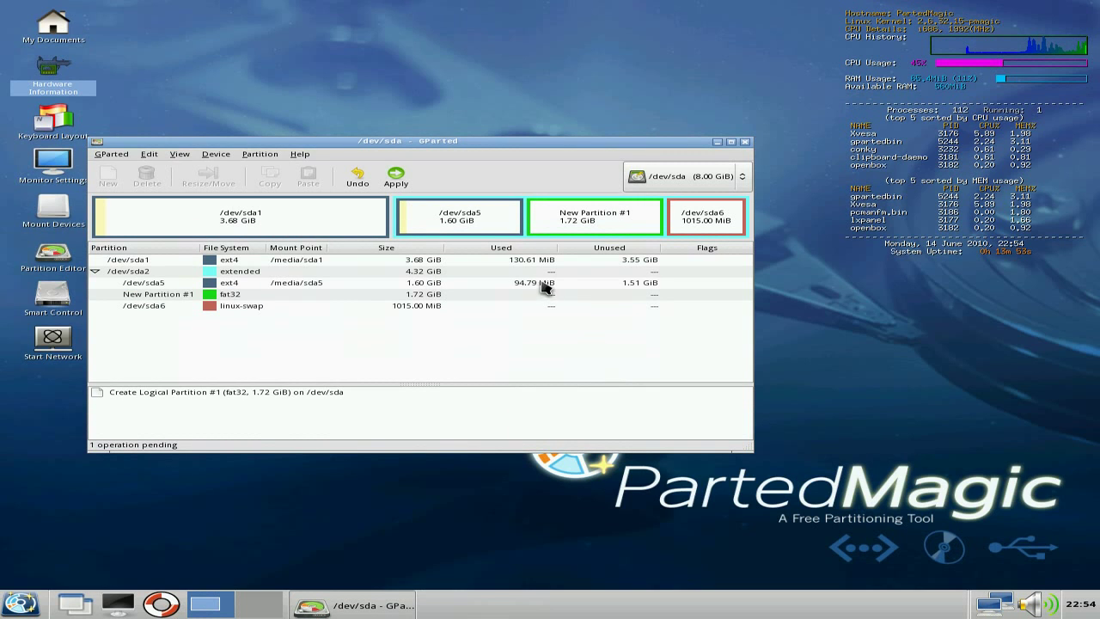
Step: Write the new /dev/sda7 partition to disk and close GParted
left_click(398, 179)
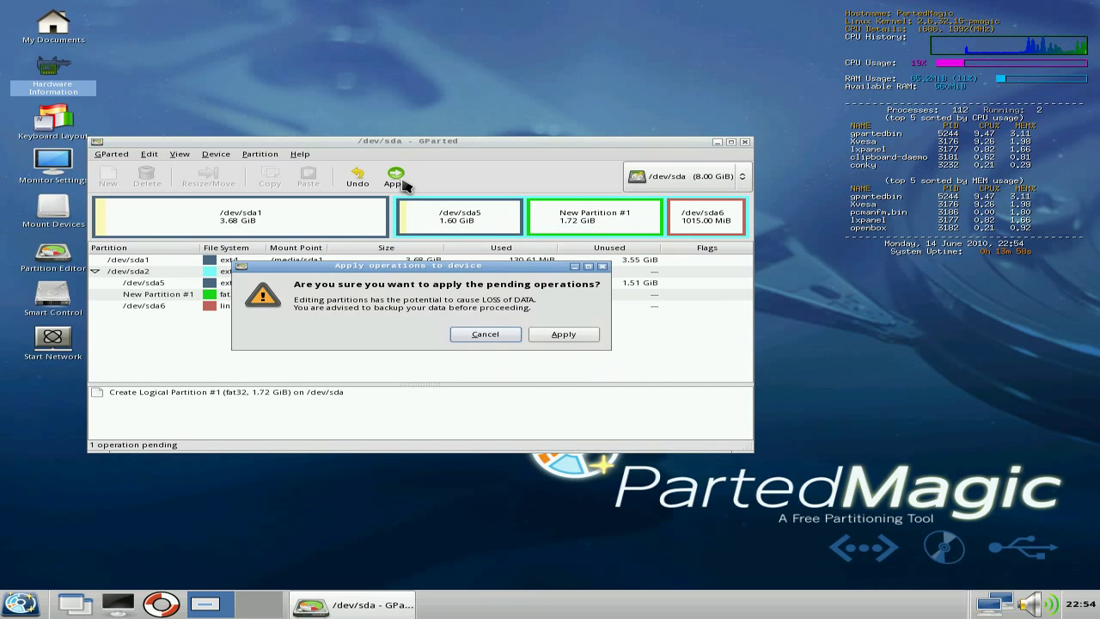
left_click(560, 336)
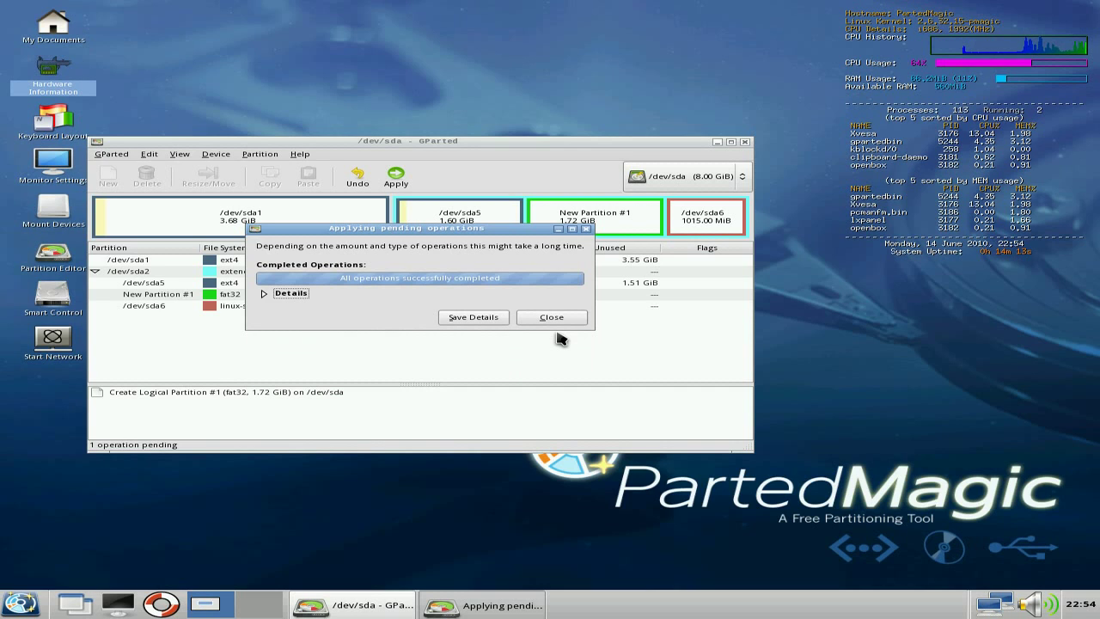
left_click(573, 320)
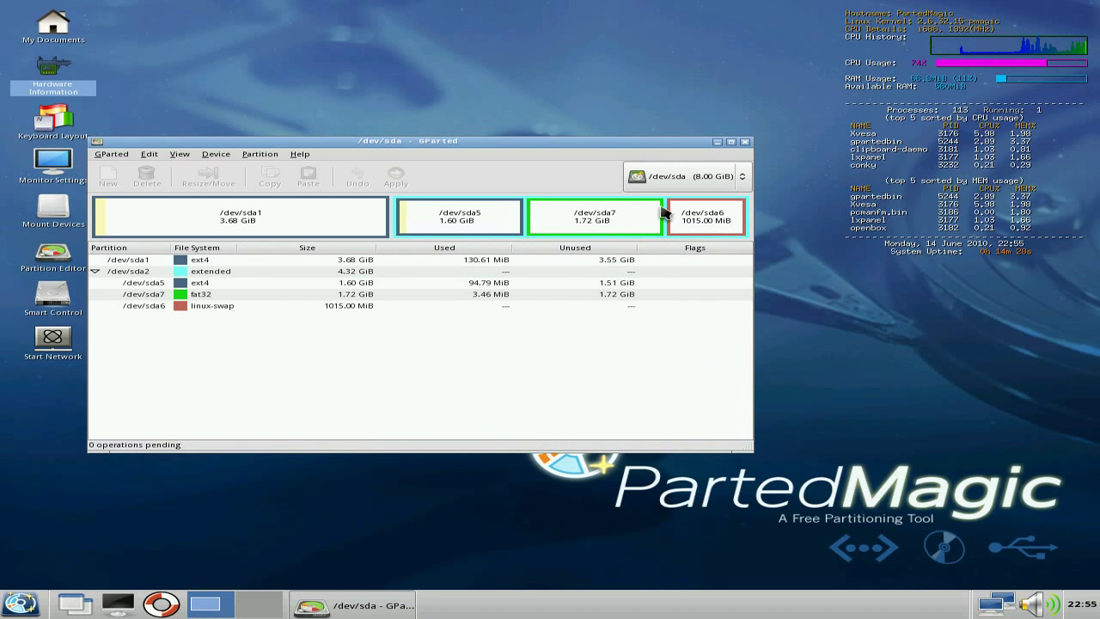
left_click(746, 143)
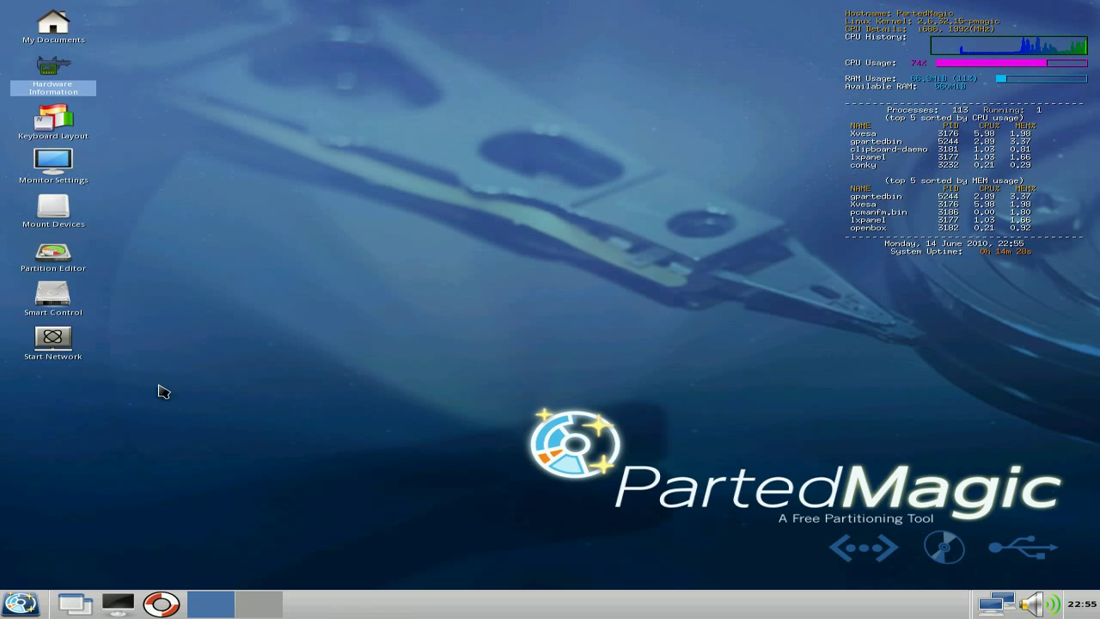
Step: Launch SimpleBurn from Accessories, close it, and reopen the applications menu
left_click(18, 603)
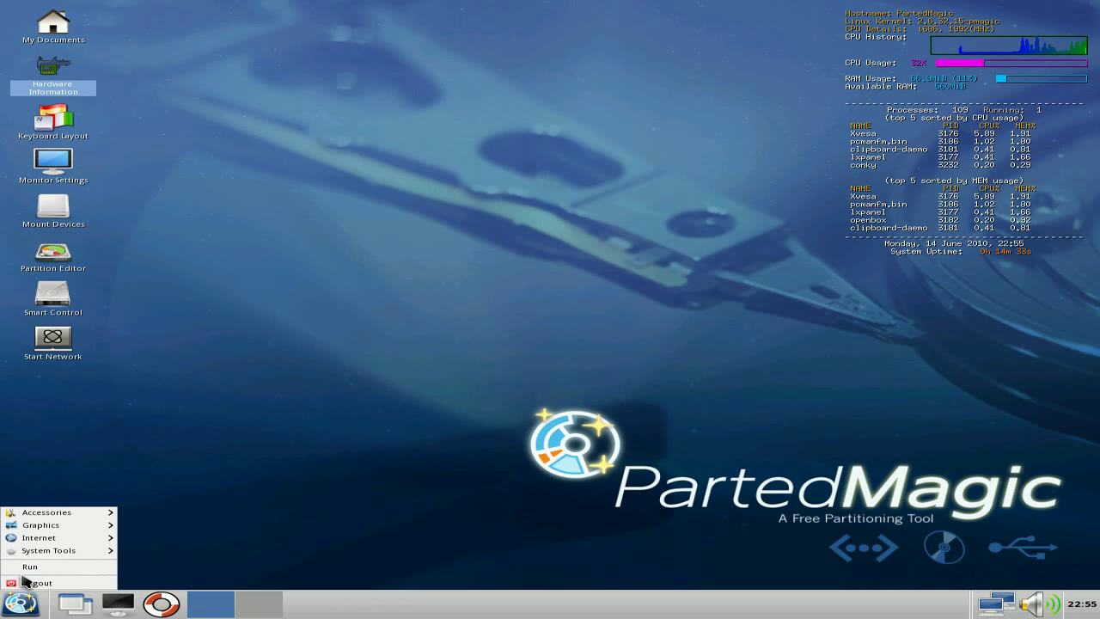
mouse_move(50, 514)
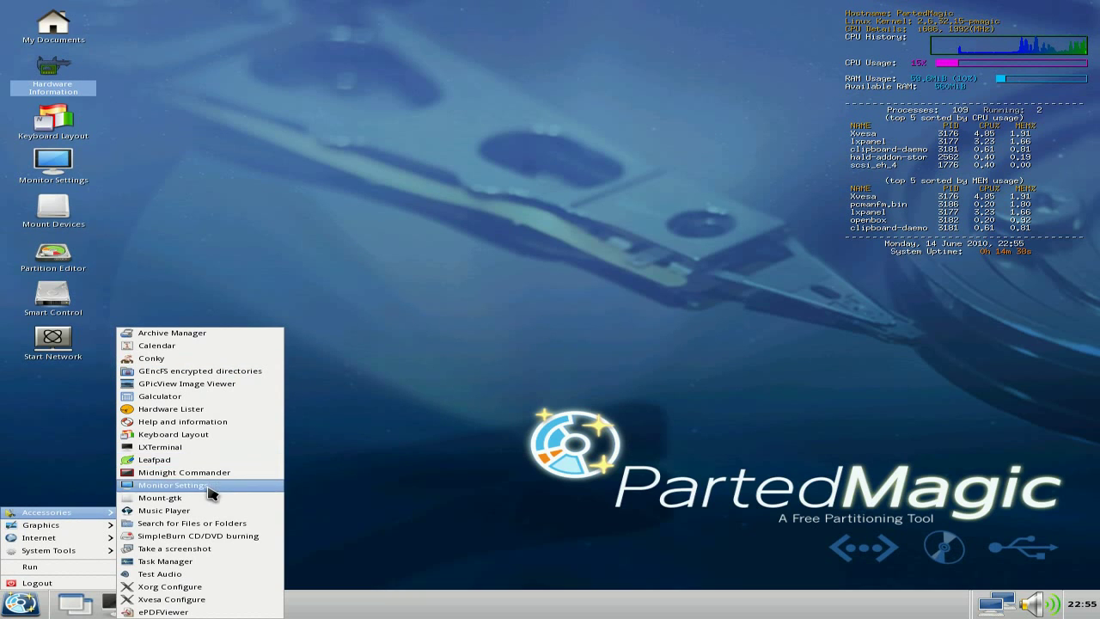
left_click(220, 539)
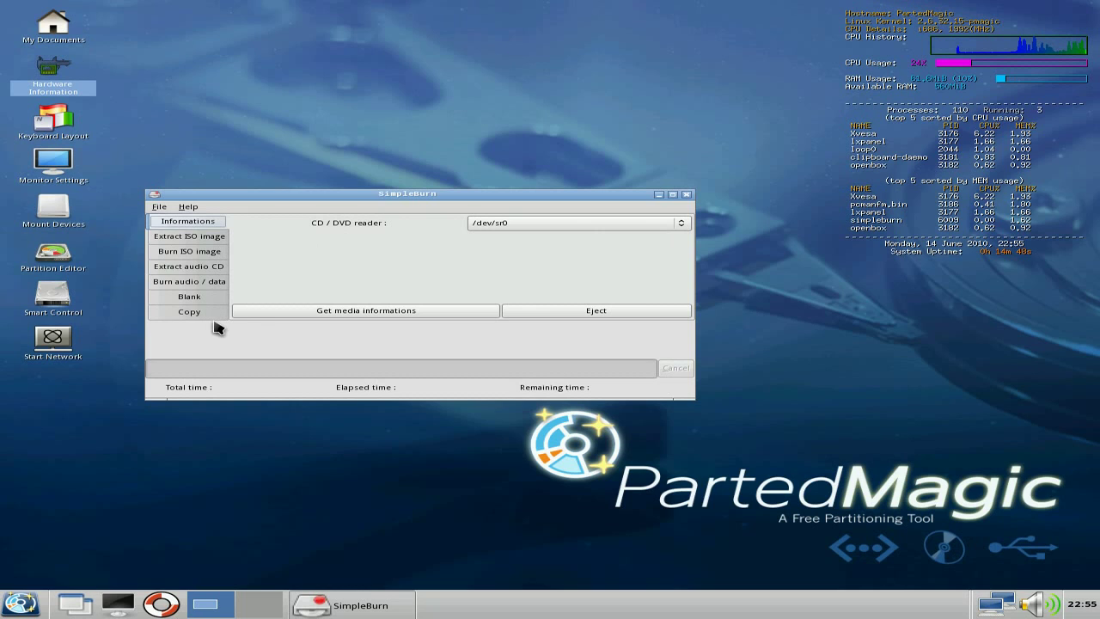
left_click(686, 195)
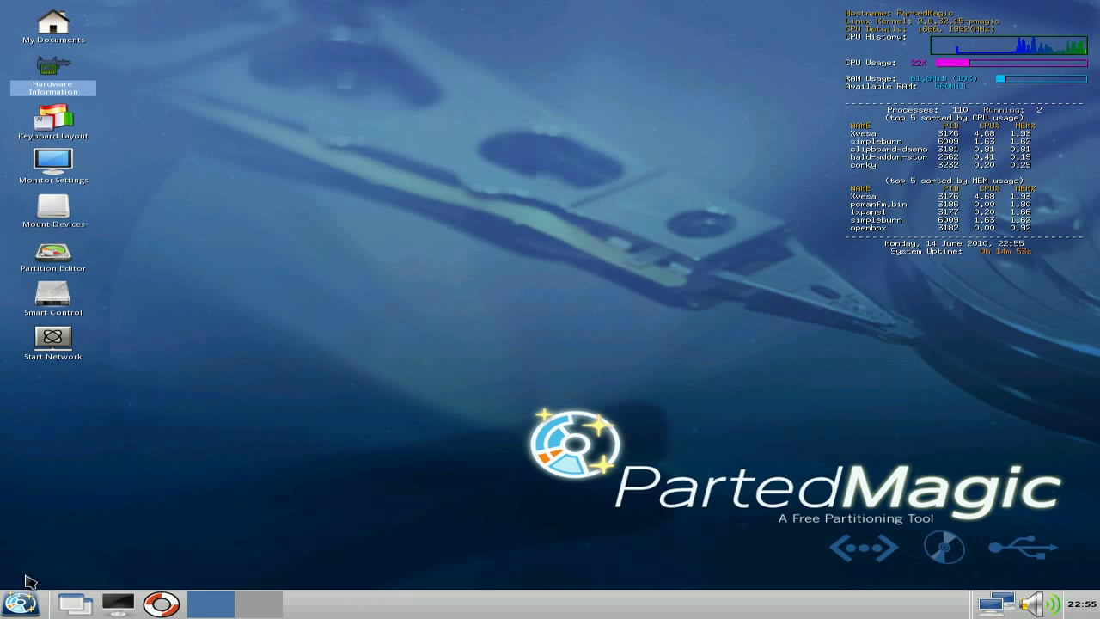
left_click(21, 603)
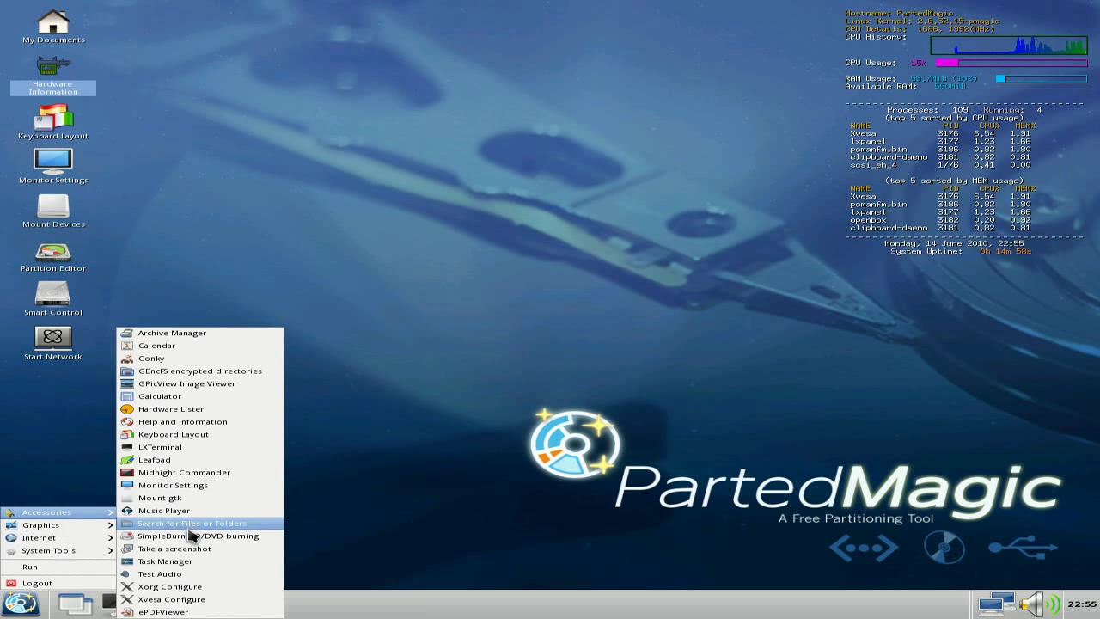
Step: Capture the entire screen with Screenshot and discard it without saving Screenshot.png
left_click(196, 550)
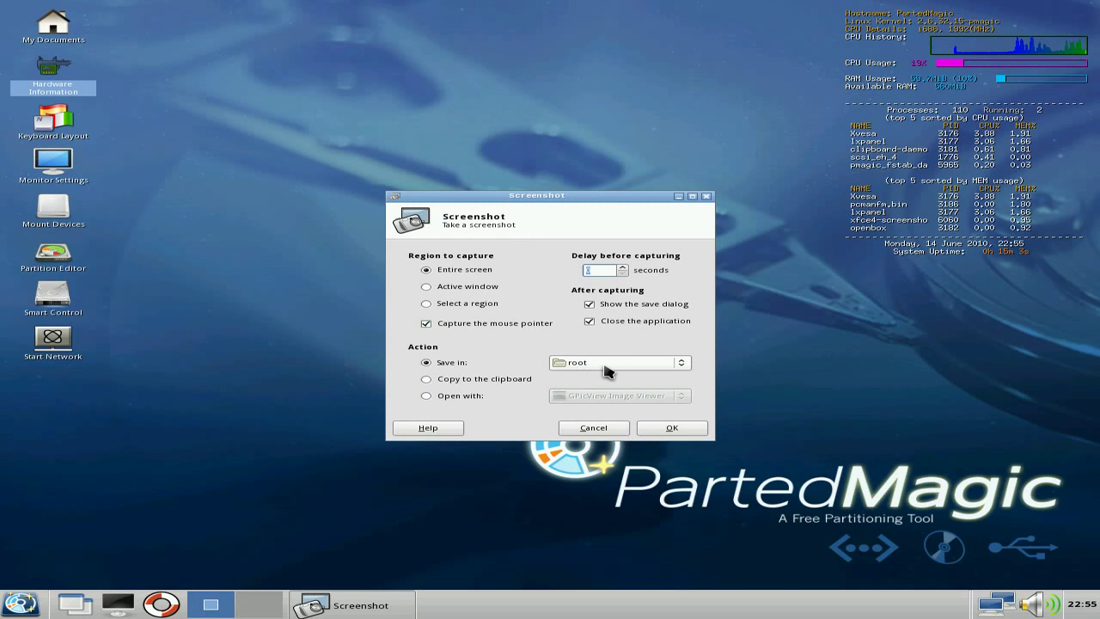
left_click(662, 427)
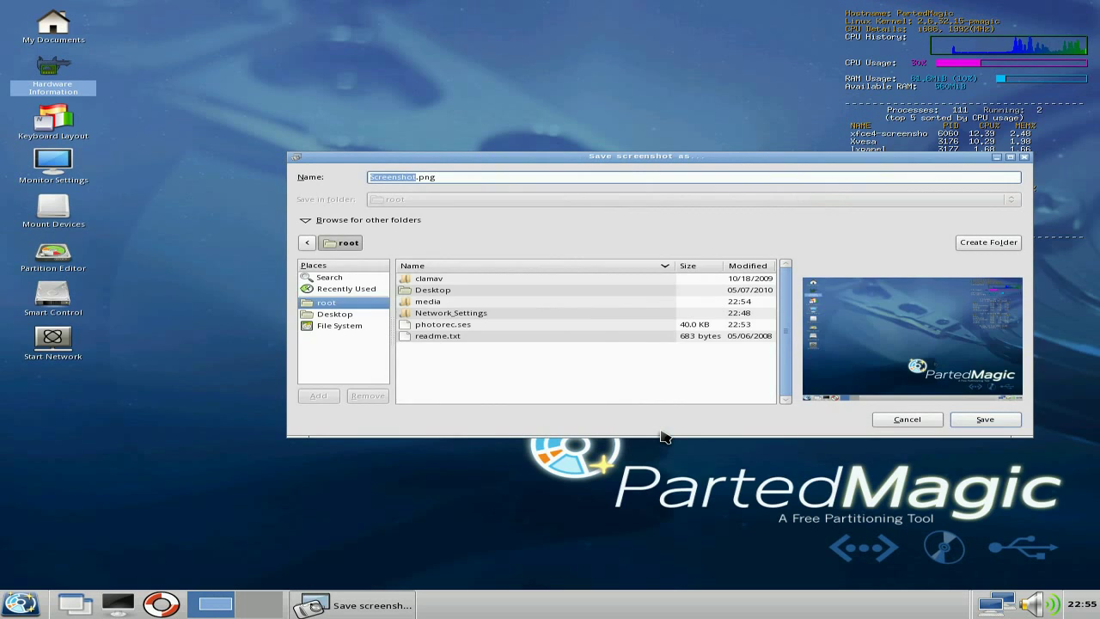
left_click(899, 421)
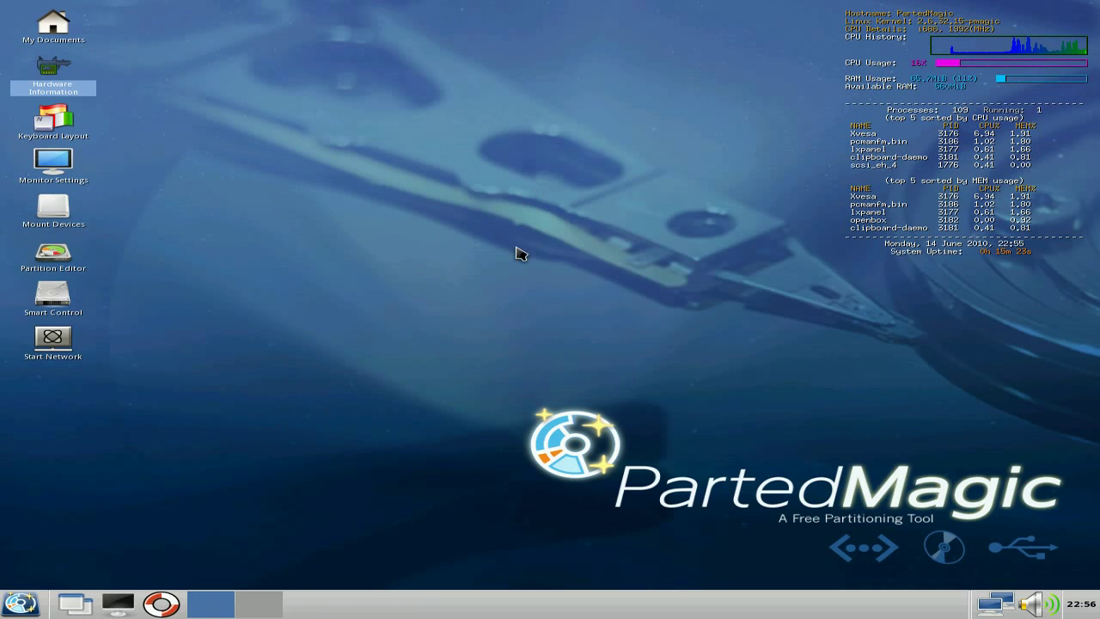
Step: Bring up the desktop context menu and dismiss it
right_click(391, 208)
mouse_move(391, 209)
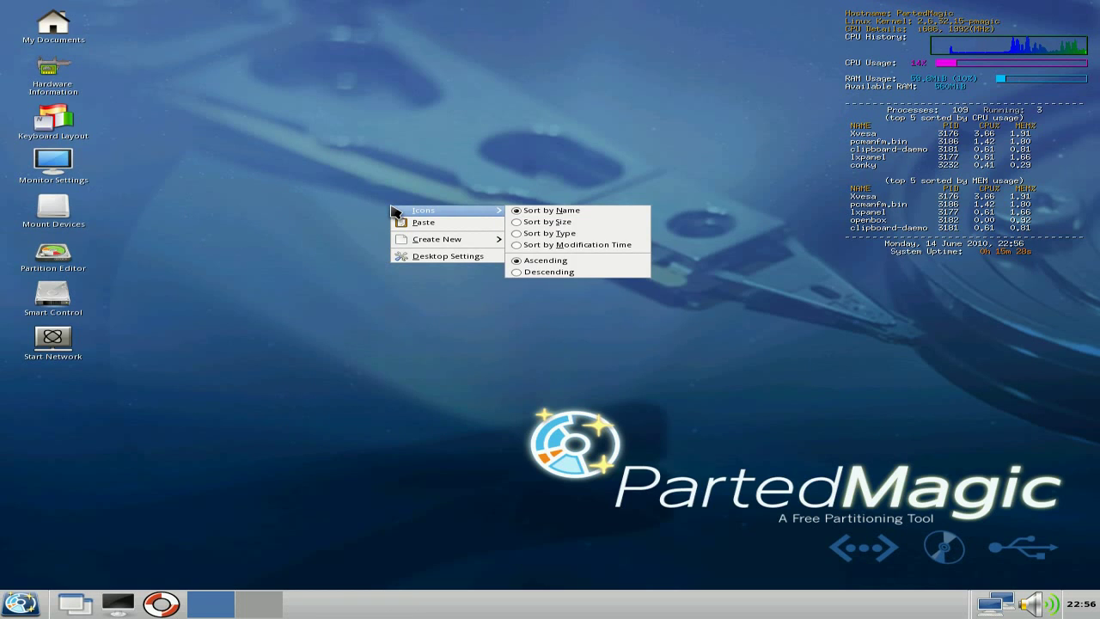
left_click(315, 245)
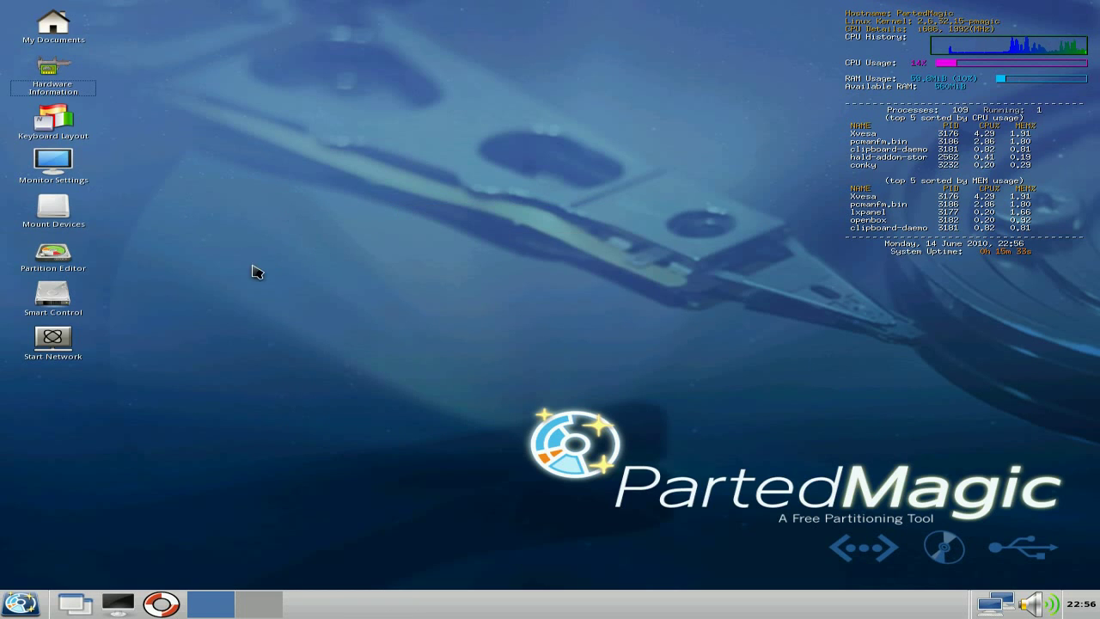
double_click(45, 296)
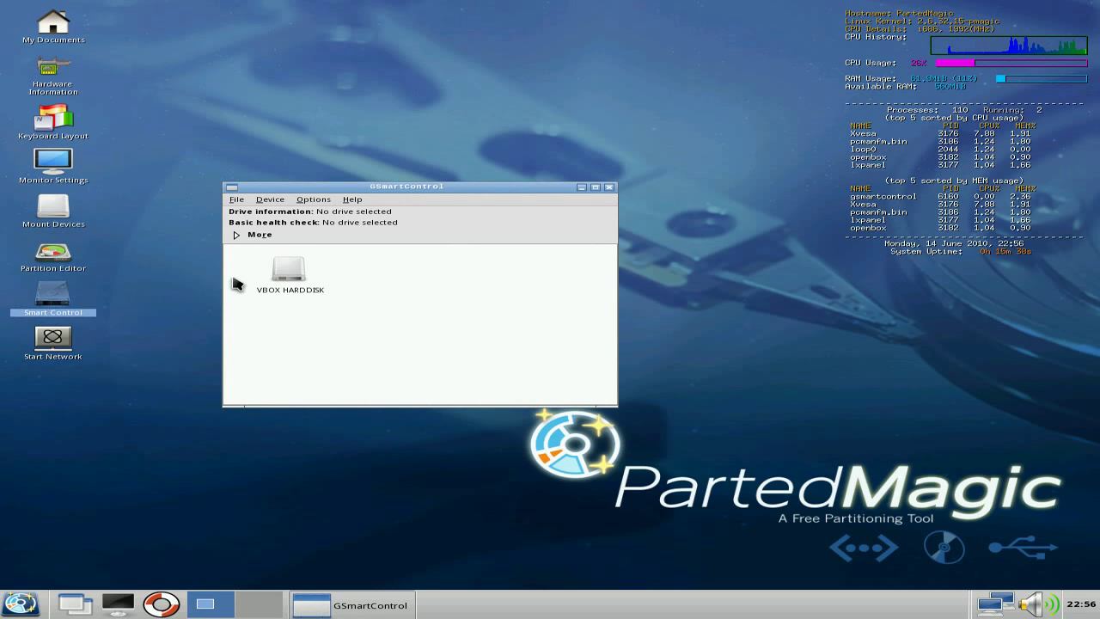
left_click(290, 277)
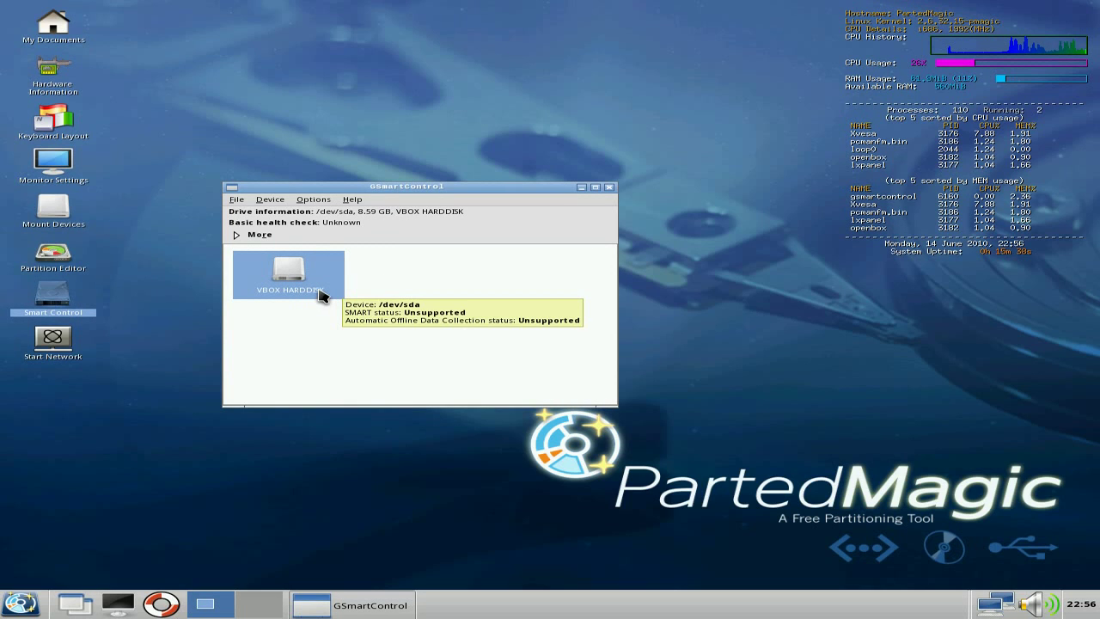
left_click(242, 243)
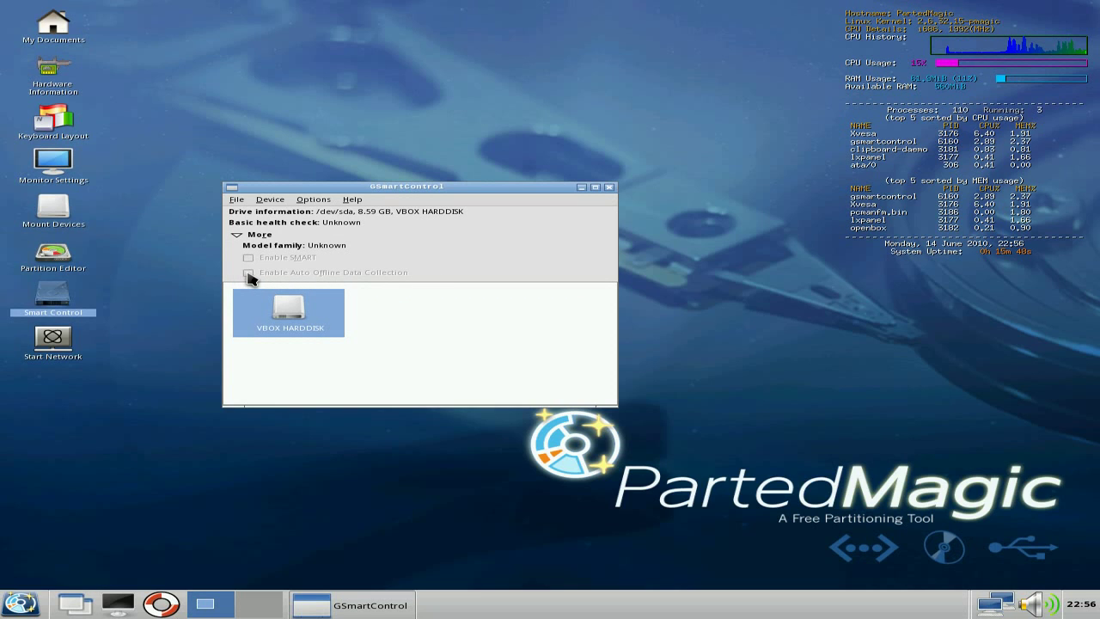
left_click(261, 202)
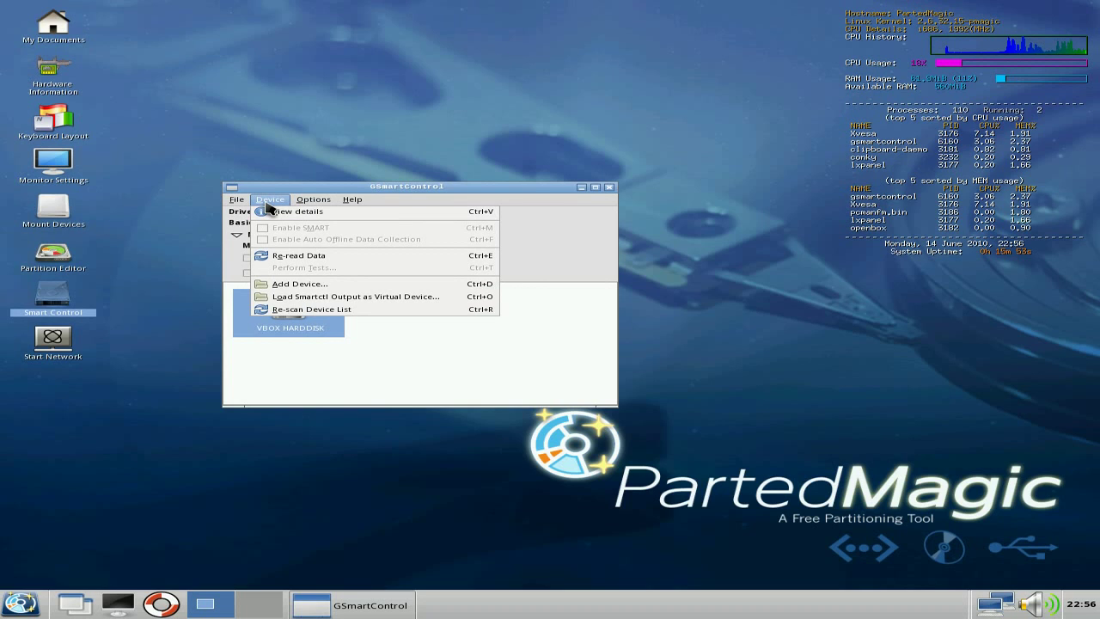
mouse_move(300, 205)
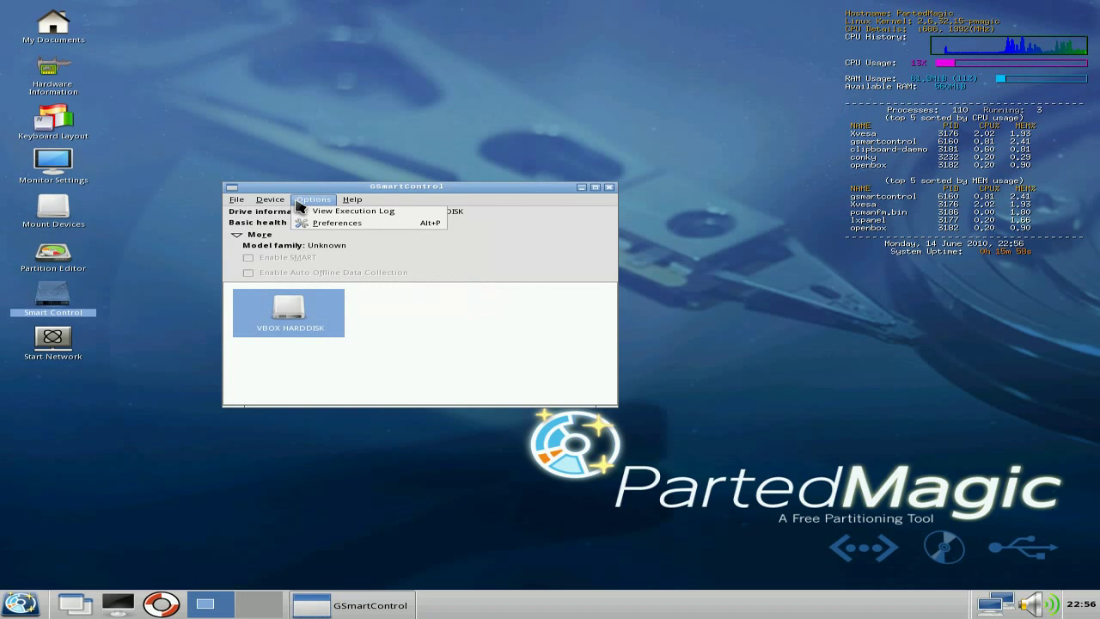
mouse_move(342, 204)
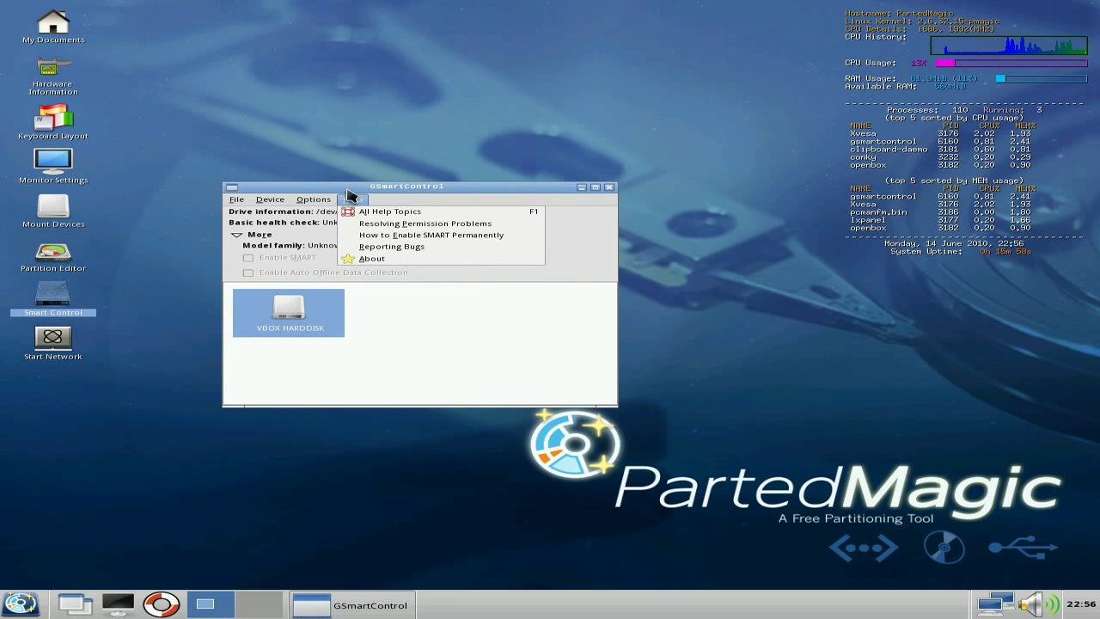
left_click(353, 139)
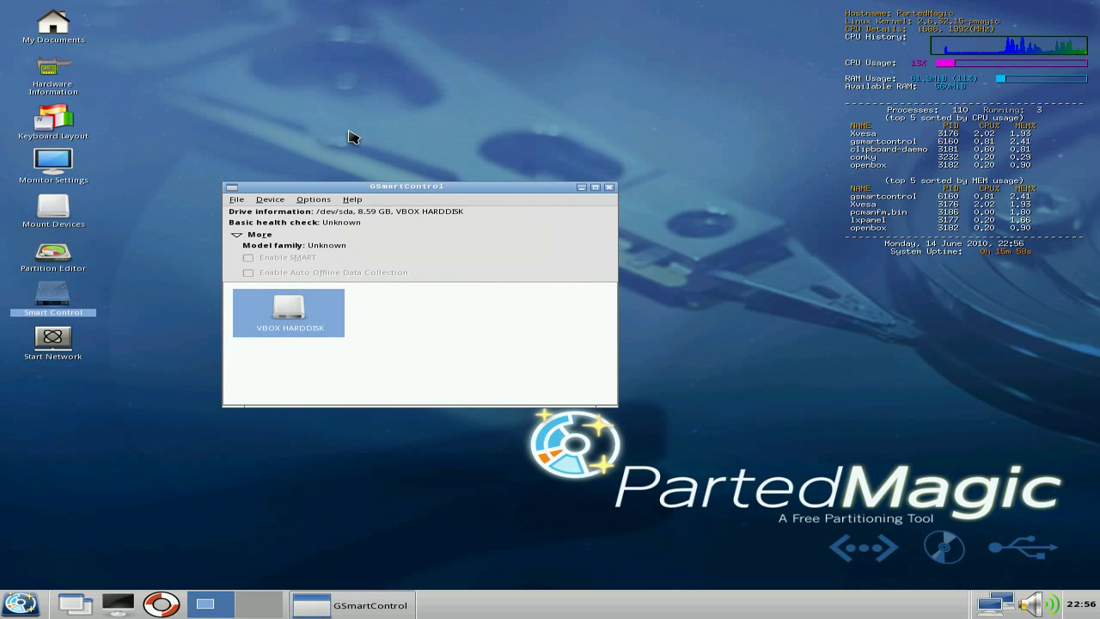
left_click(609, 187)
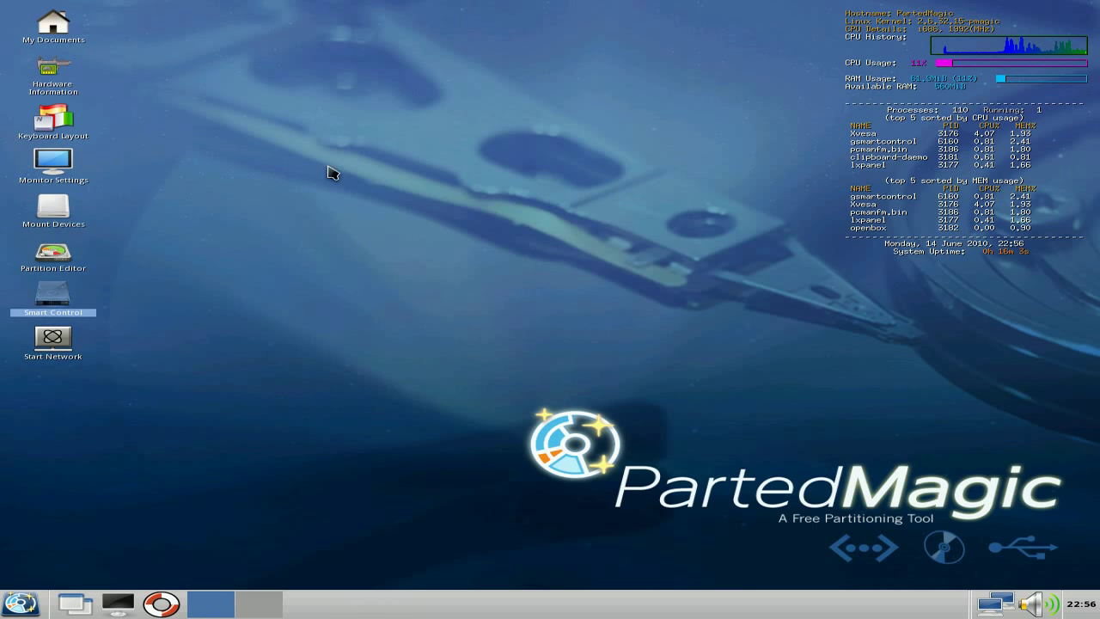